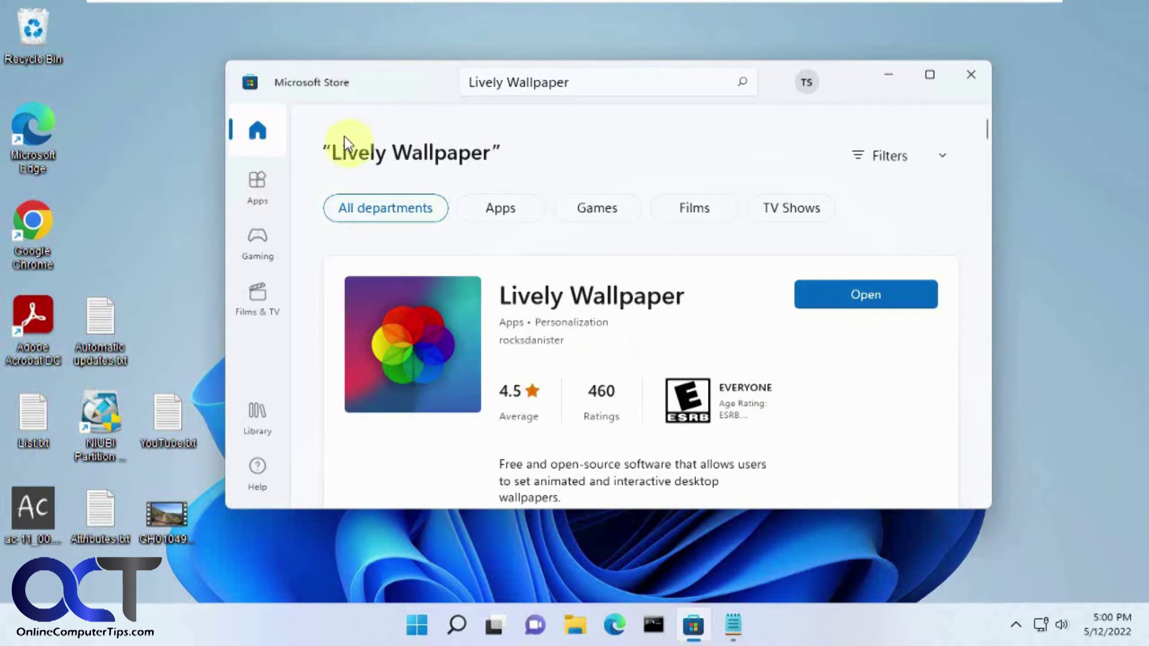
Launch the installed Lively Wallpaper app from its Microsoft Store page
{"action": "left_click", "coordinate": [826, 296]}
Launch Lively Wallpaper from the recently added apps in the Start menu
{"action": "left_click", "coordinate": [424, 631]}
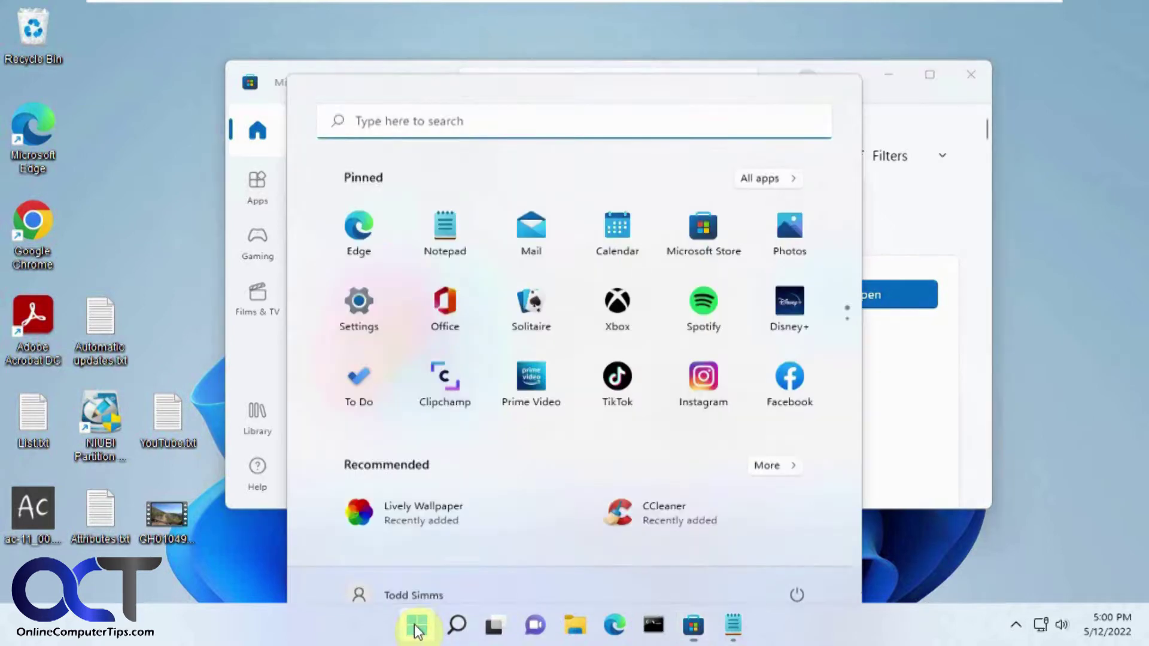
{"action": "left_click", "coordinate": [432, 499]}
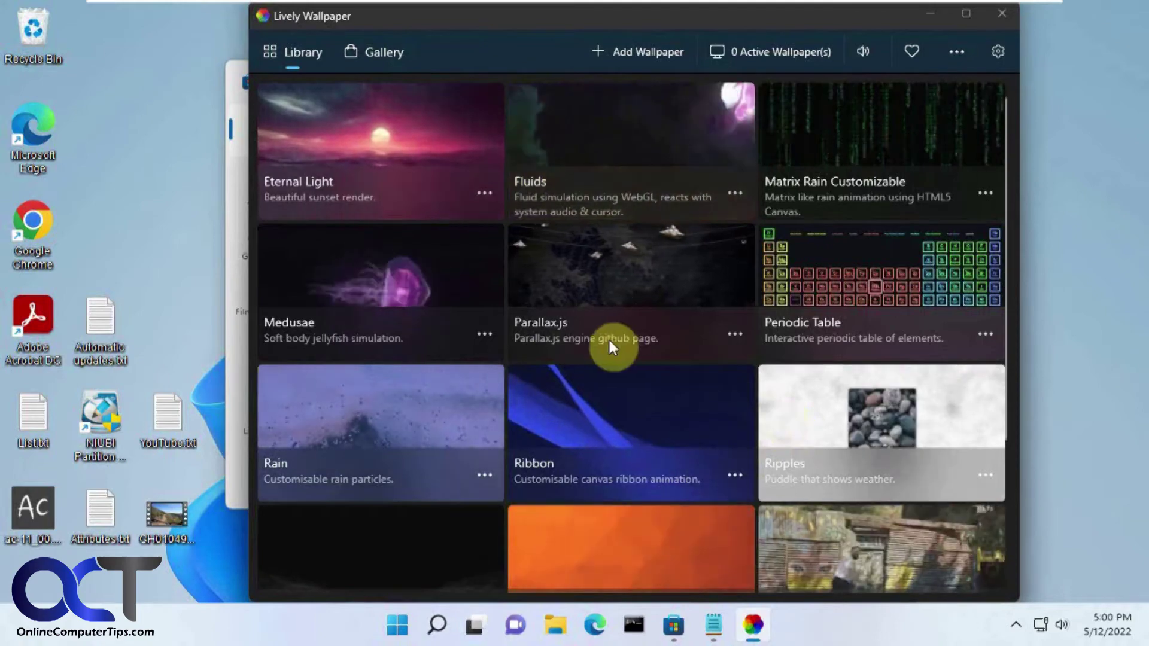
{"action": "left_click", "coordinate": [984, 193]}
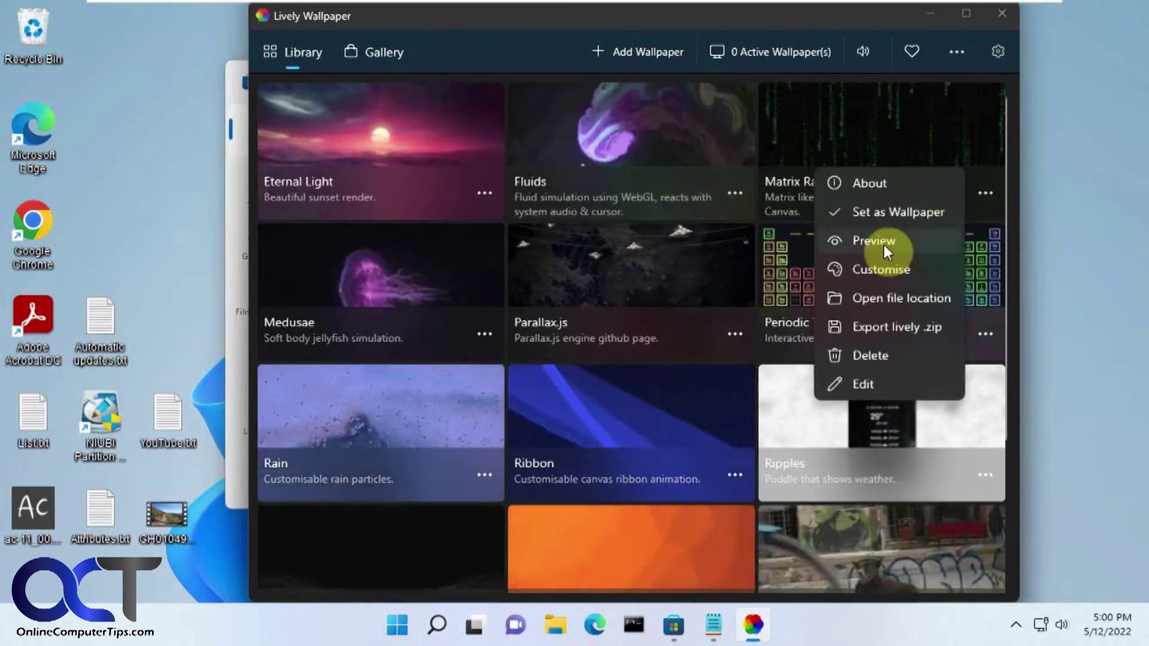
{"action": "left_click", "coordinate": [883, 243]}
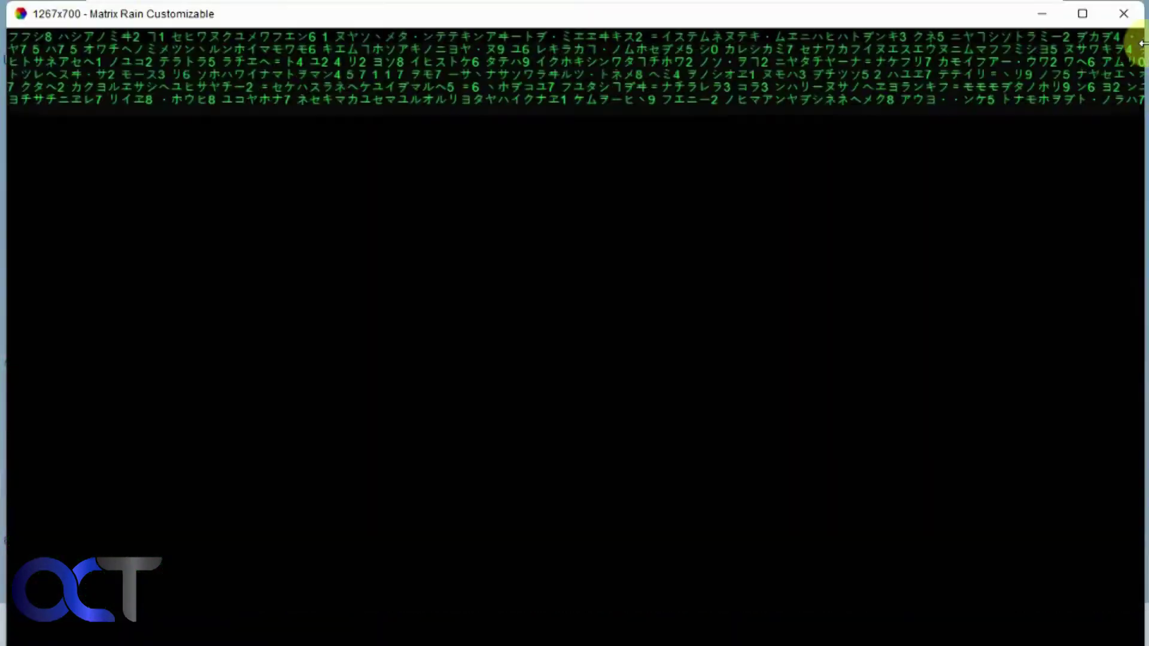
{"action": "left_click", "coordinate": [1124, 13]}
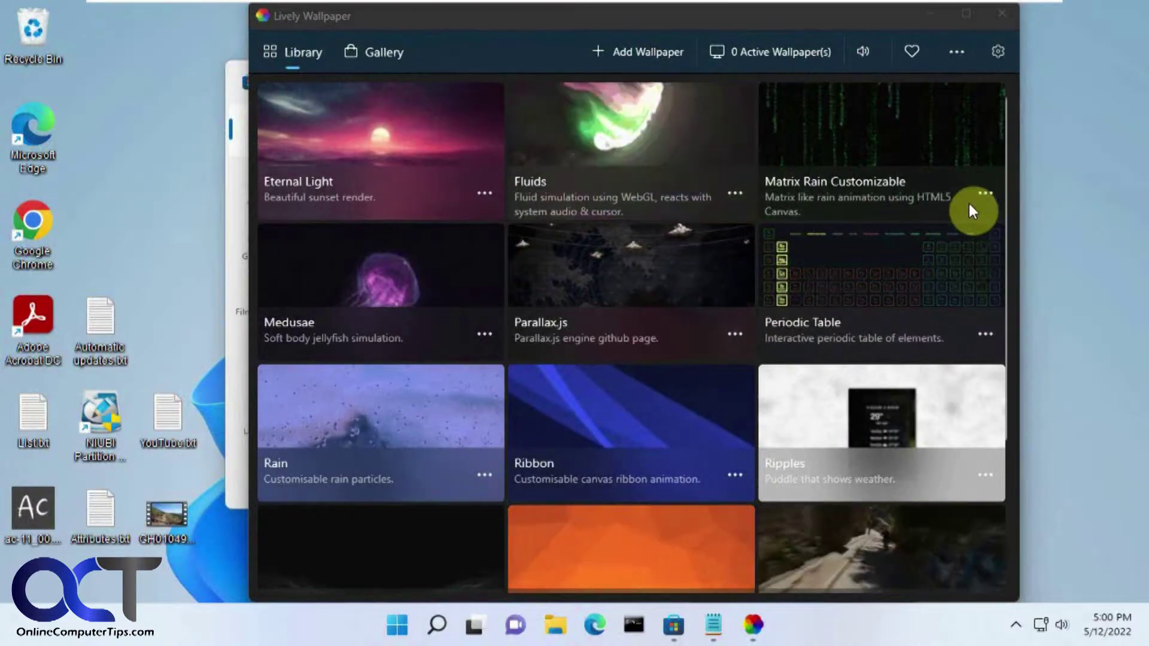
{"action": "left_click", "coordinate": [985, 193]}
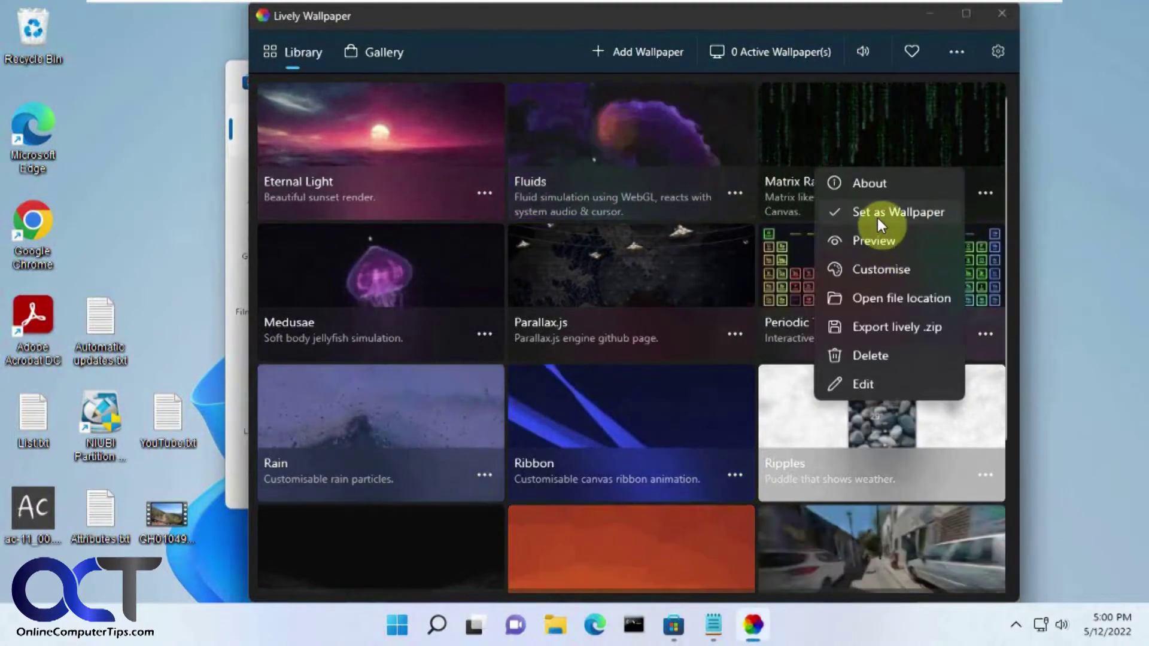
Set Matrix Rain Customizable as the wallpaper and view it on the bare desktop
{"action": "left_click", "coordinate": [877, 217]}
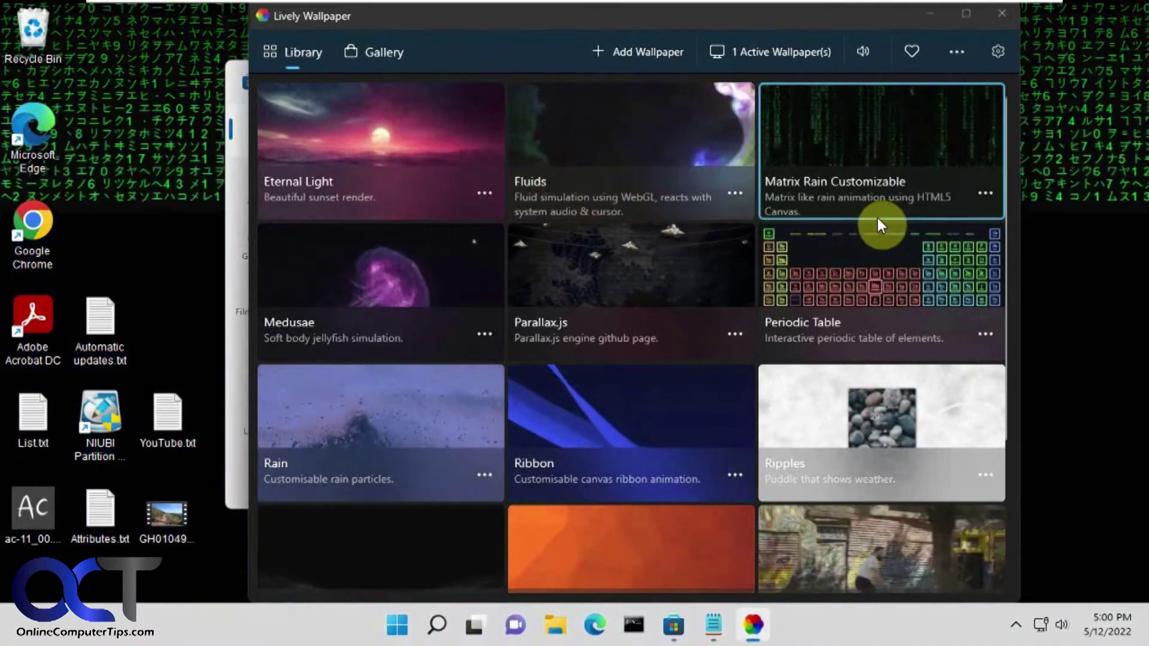
{"action": "left_click", "coordinate": [930, 13]}
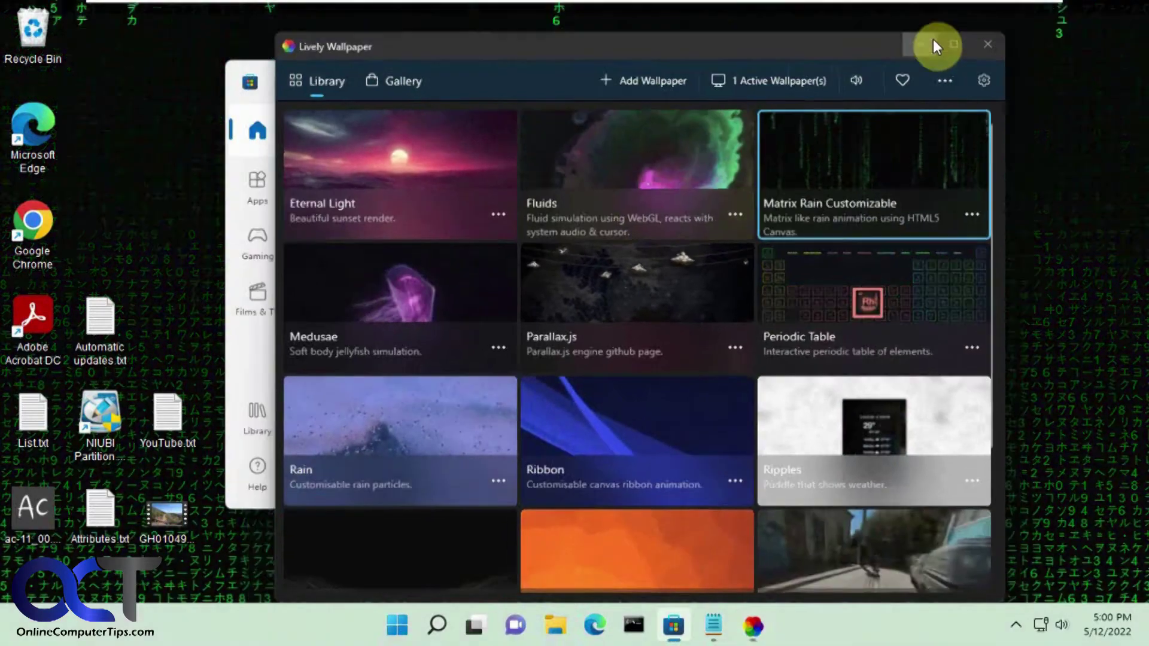
{"action": "left_click", "coordinate": [896, 76]}
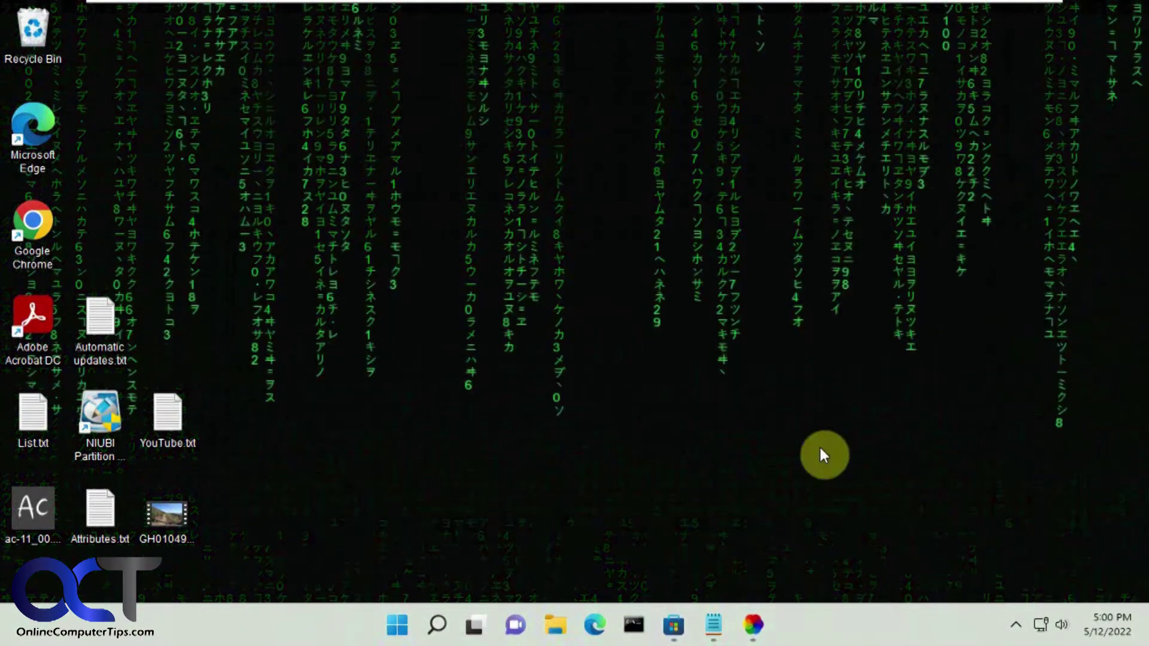
{"action": "left_click", "coordinate": [773, 614]}
Turn on Rainbow for Matrix Rain Customizable with Rainbow Speed set to 100
{"action": "left_click", "coordinate": [983, 195]}
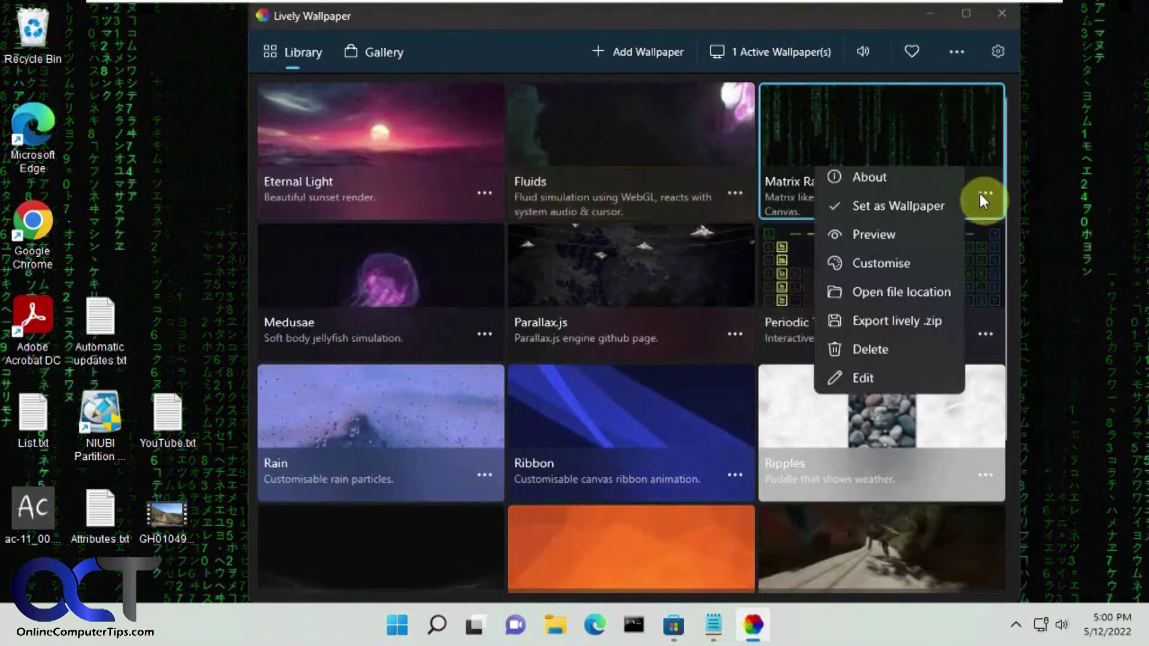
{"action": "left_click", "coordinate": [896, 263]}
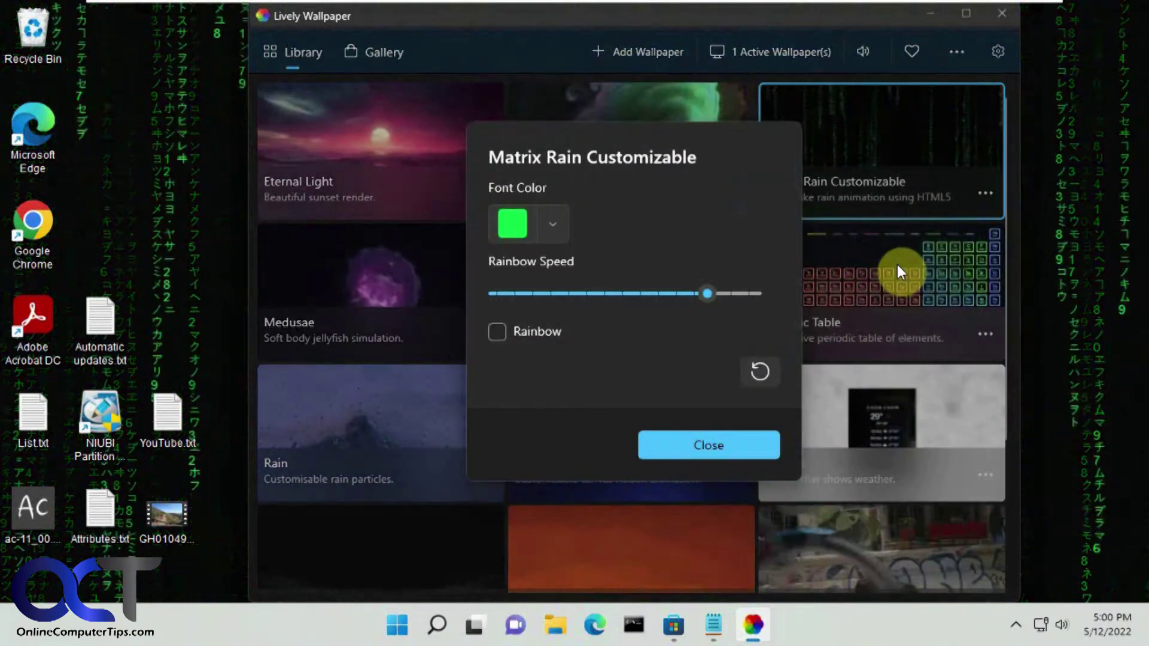
{"action": "left_click", "coordinate": [501, 332]}
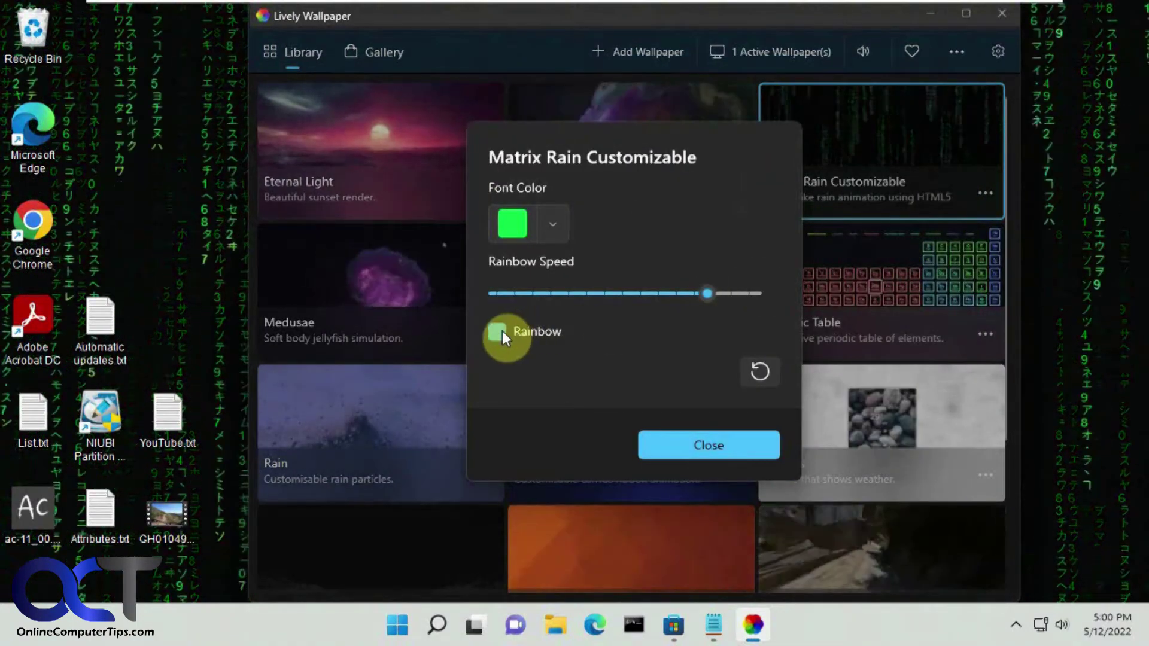
{"action": "left_click_drag", "start_coordinate": [707, 293], "coordinate": [762, 288]}
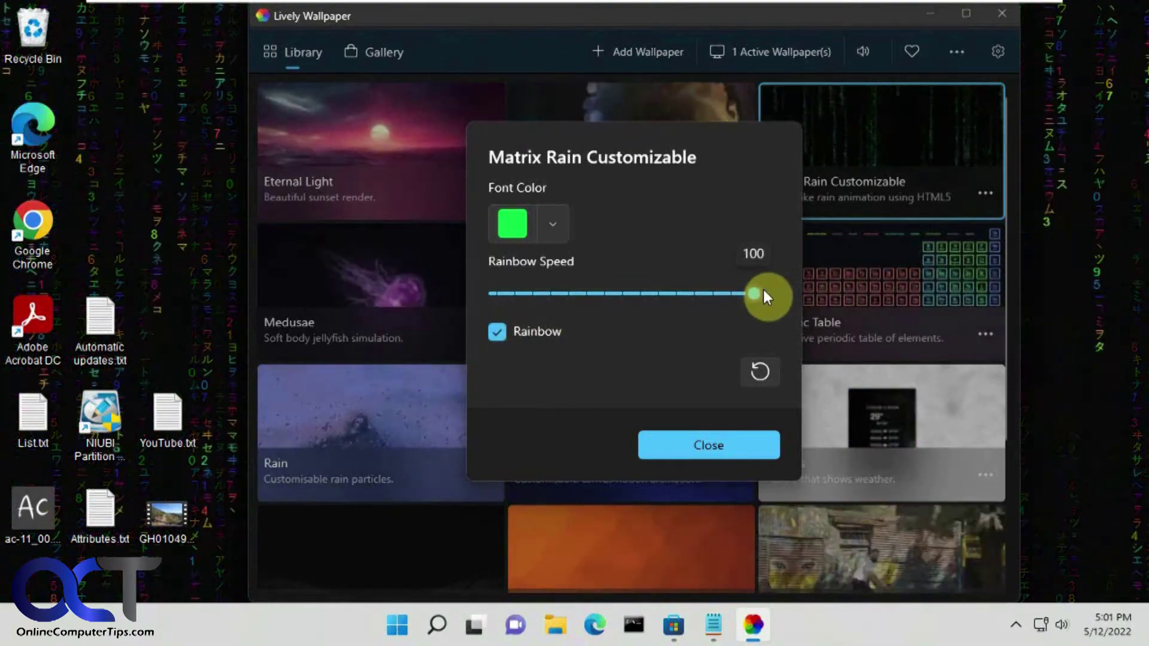
{"action": "left_click", "coordinate": [711, 443]}
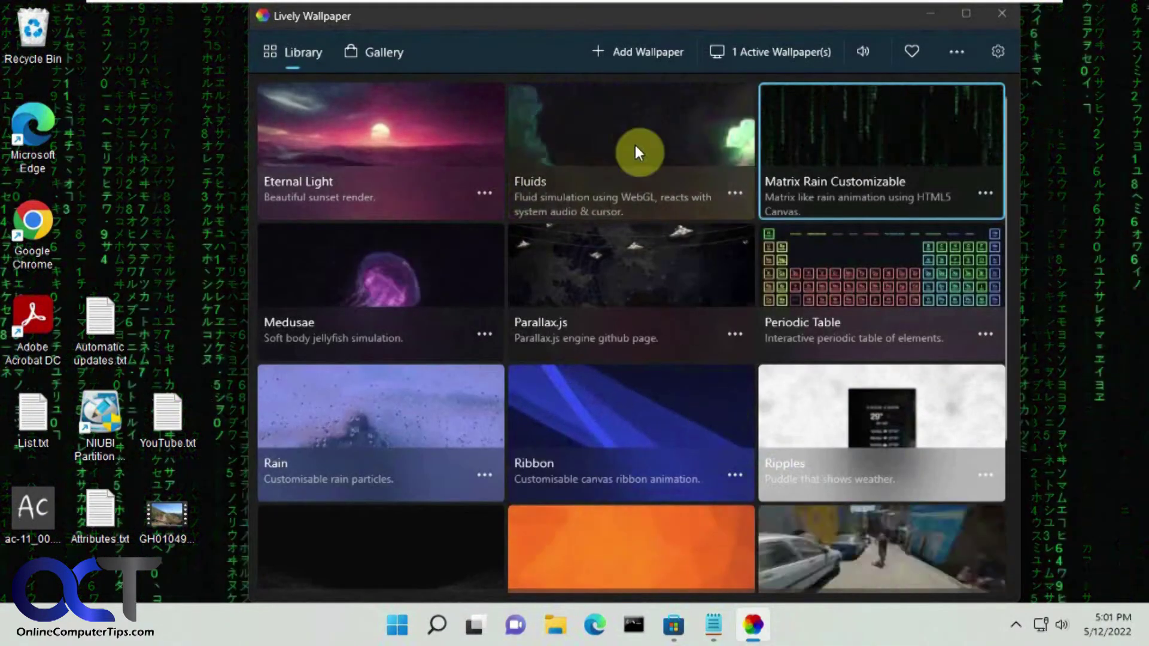
{"action": "left_click", "coordinate": [737, 191]}
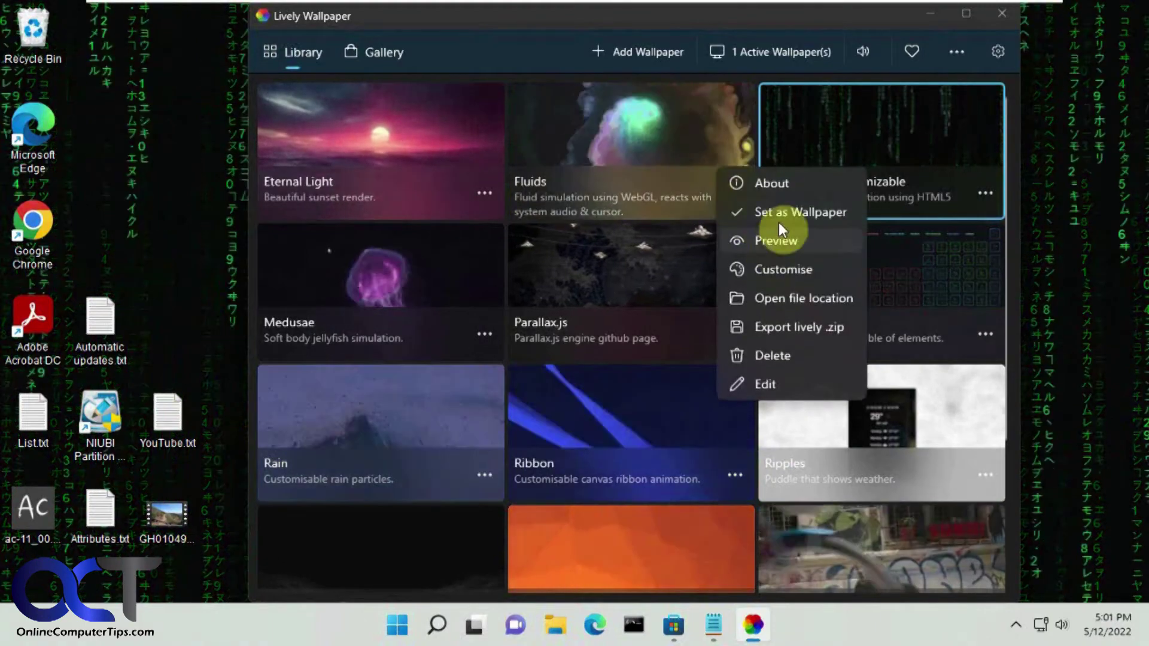
Make Fluids the desktop wallpaper and view it behind the minimized library
{"action": "left_click", "coordinate": [781, 213]}
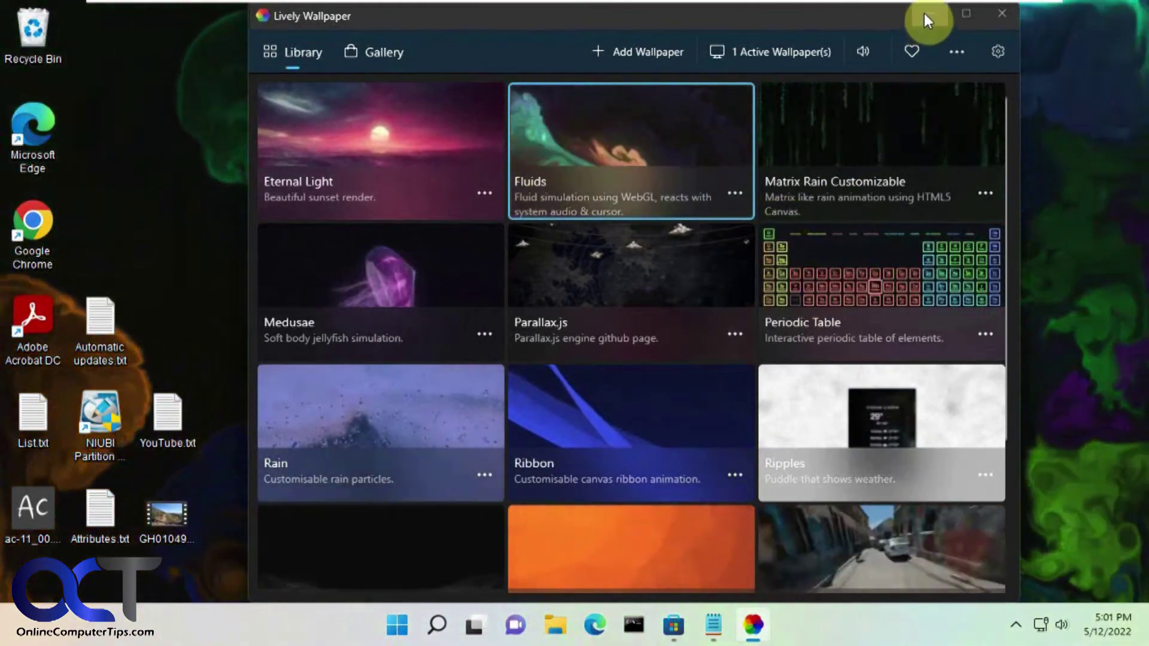
{"action": "left_click", "coordinate": [925, 15]}
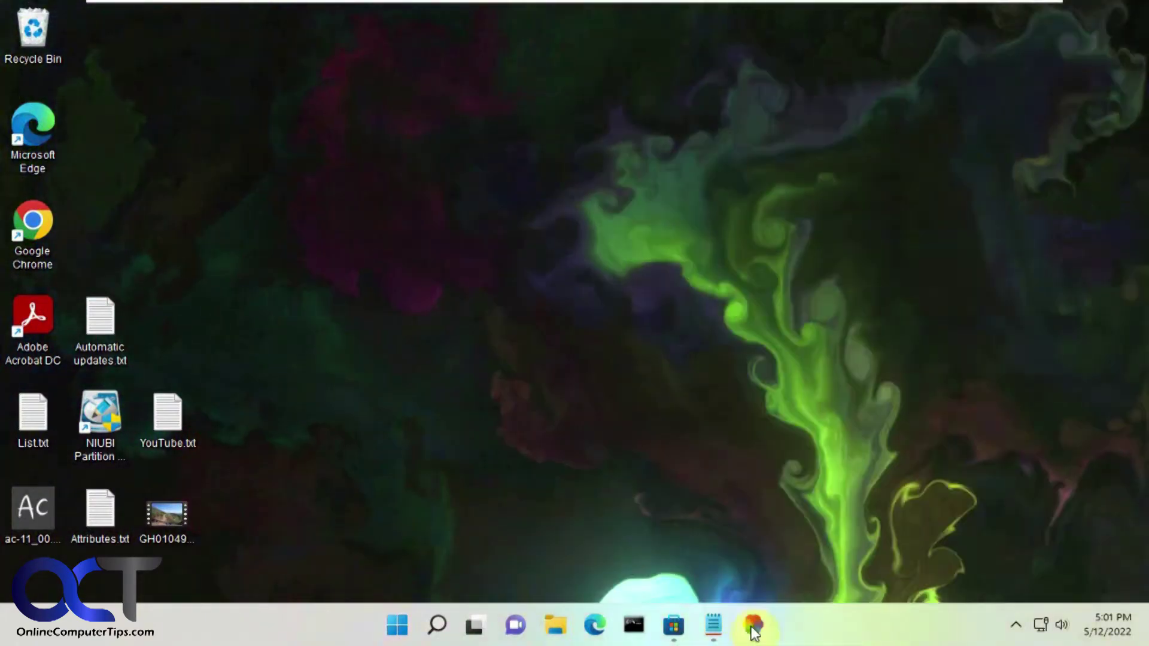
{"action": "left_click", "coordinate": [753, 626]}
Raise the Fluids wallpaper's Pressure to near maximum and preview it on the desktop
{"action": "left_click", "coordinate": [726, 193]}
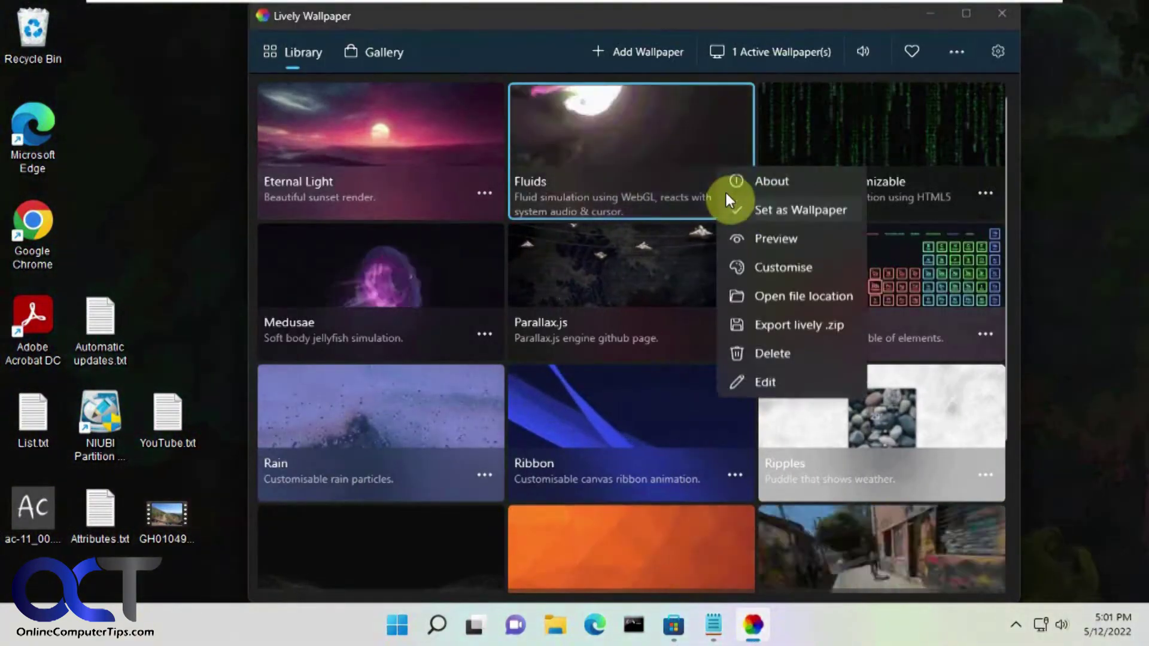
{"action": "left_click", "coordinate": [774, 265]}
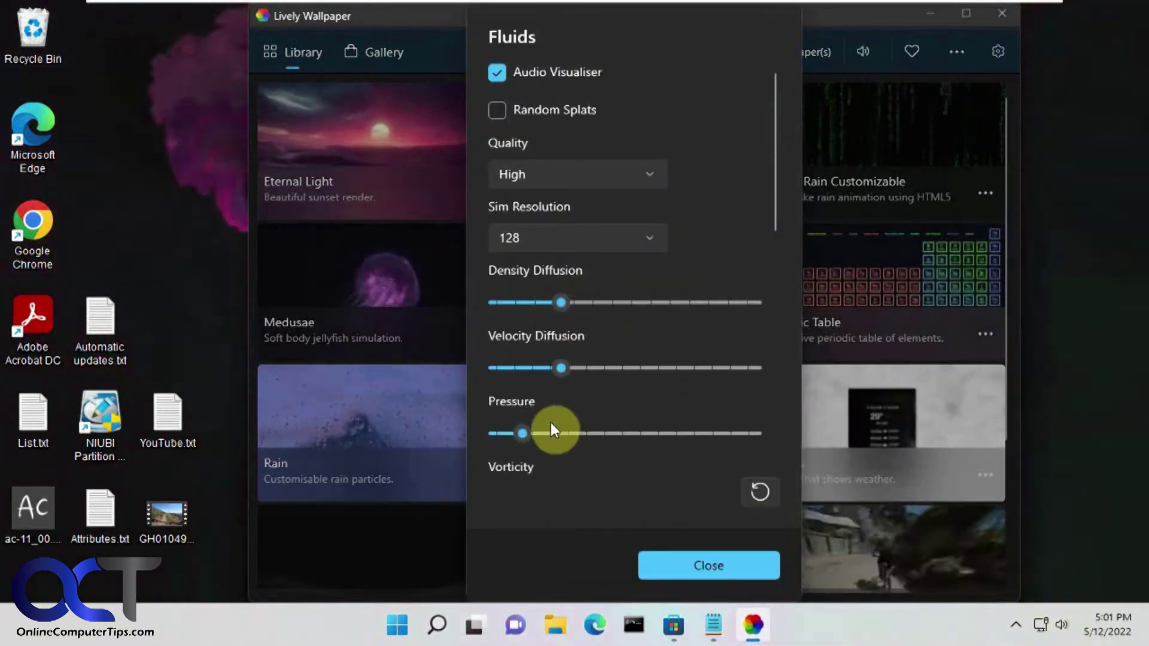
{"action": "left_click_drag", "start_coordinate": [598, 433], "coordinate": [728, 432]}
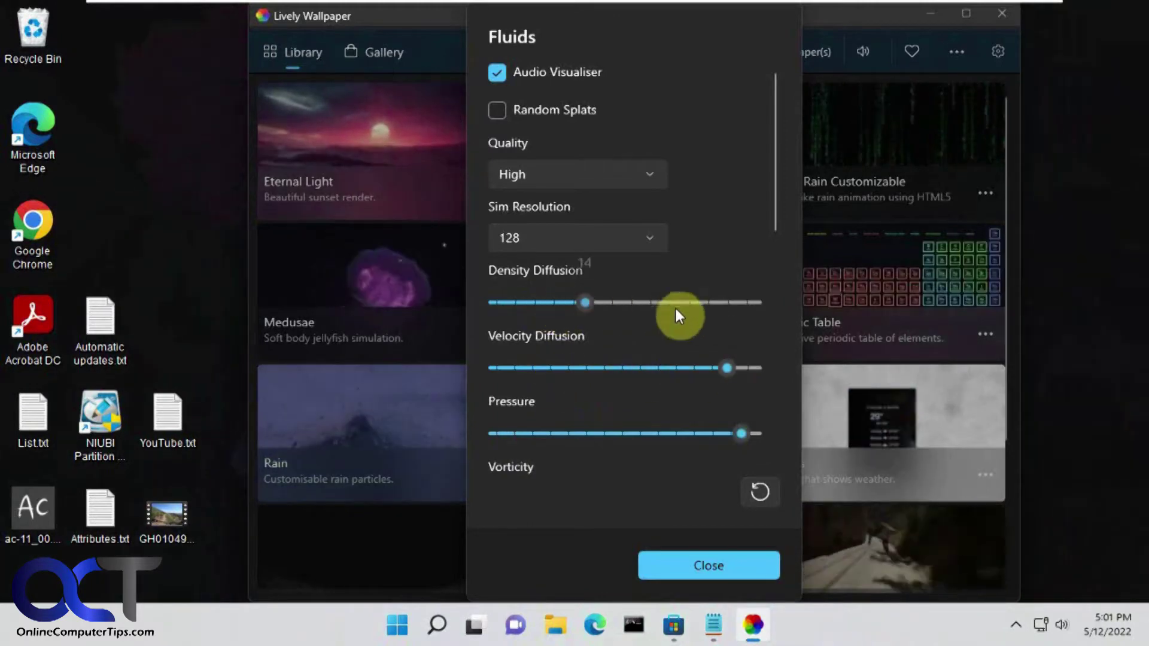
{"action": "left_click", "coordinate": [712, 569]}
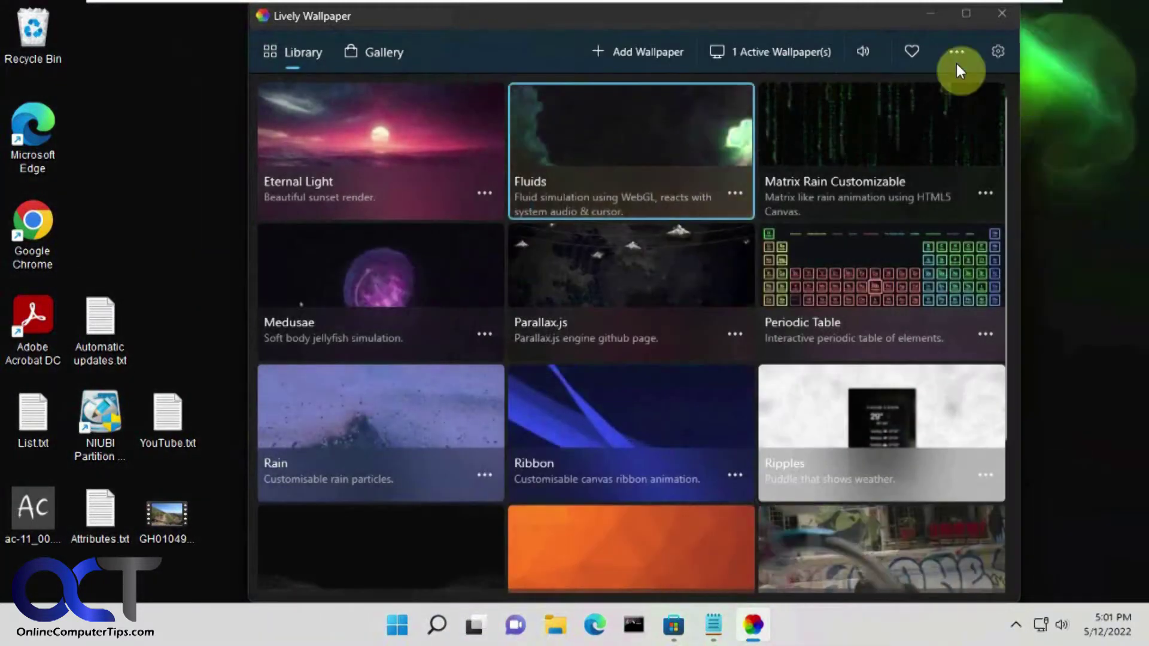
{"action": "left_click", "coordinate": [931, 15]}
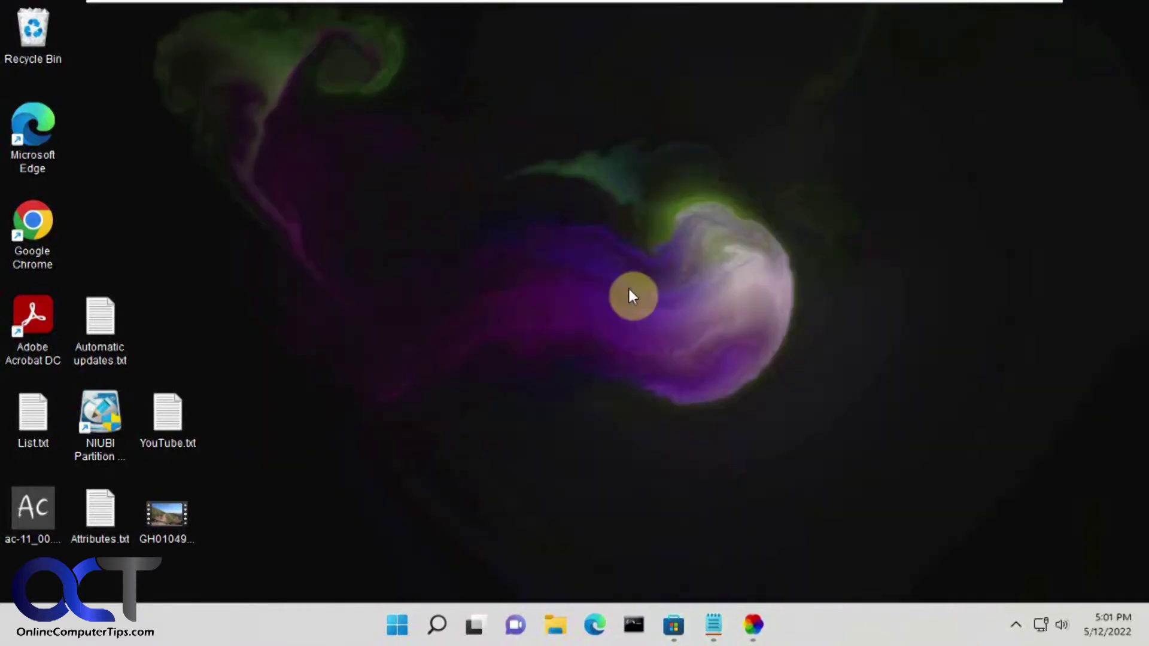
{"action": "left_click", "coordinate": [753, 625]}
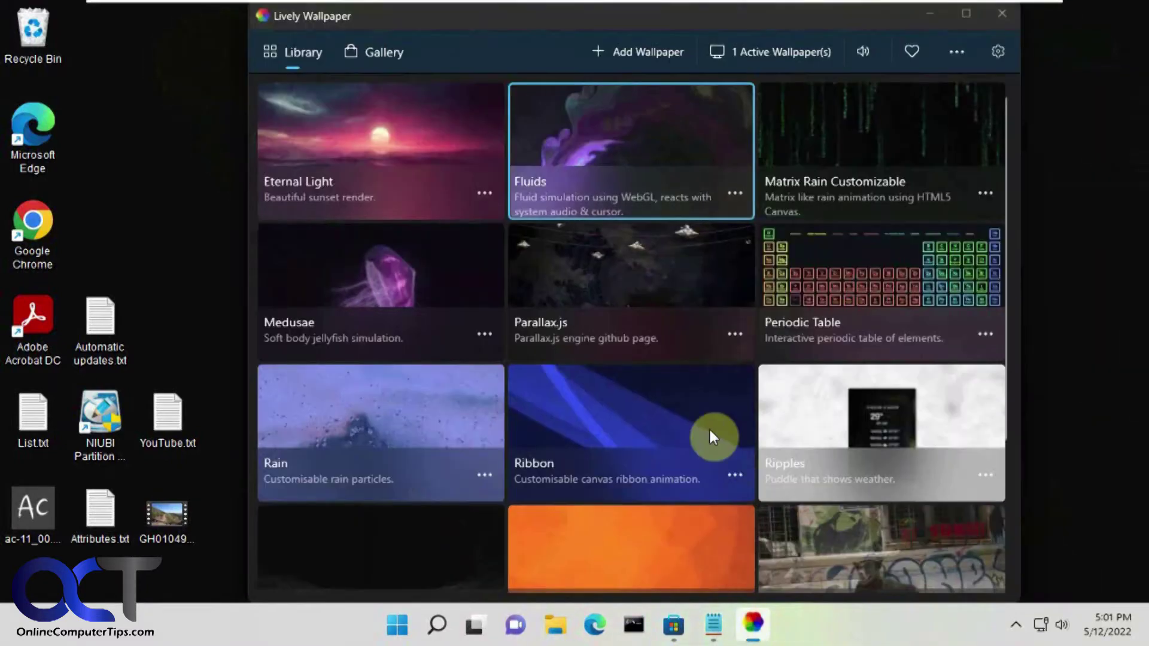
Copy the YouTube link from YouTube.txt and start adding a new wallpaper
{"action": "left_click", "coordinate": [714, 625]}
{"action": "left_click_drag", "start_coordinate": [597, 89], "coordinate": [296, 99]}
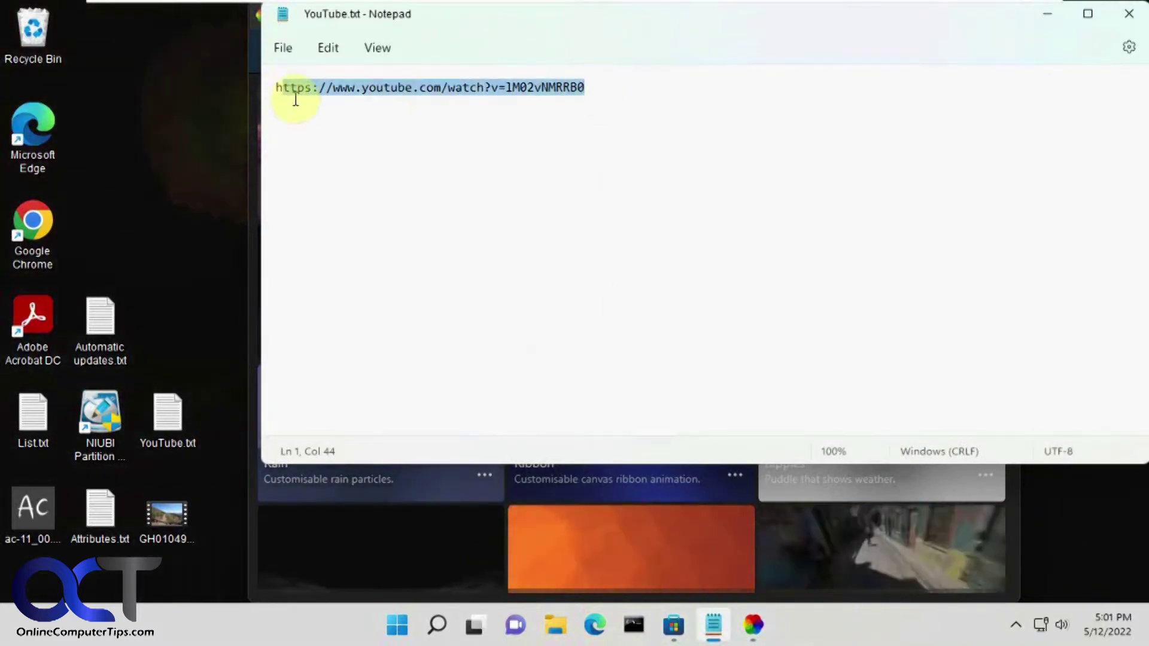
{"action": "left_click", "coordinate": [1047, 13]}
{"action": "left_click", "coordinate": [659, 53]}
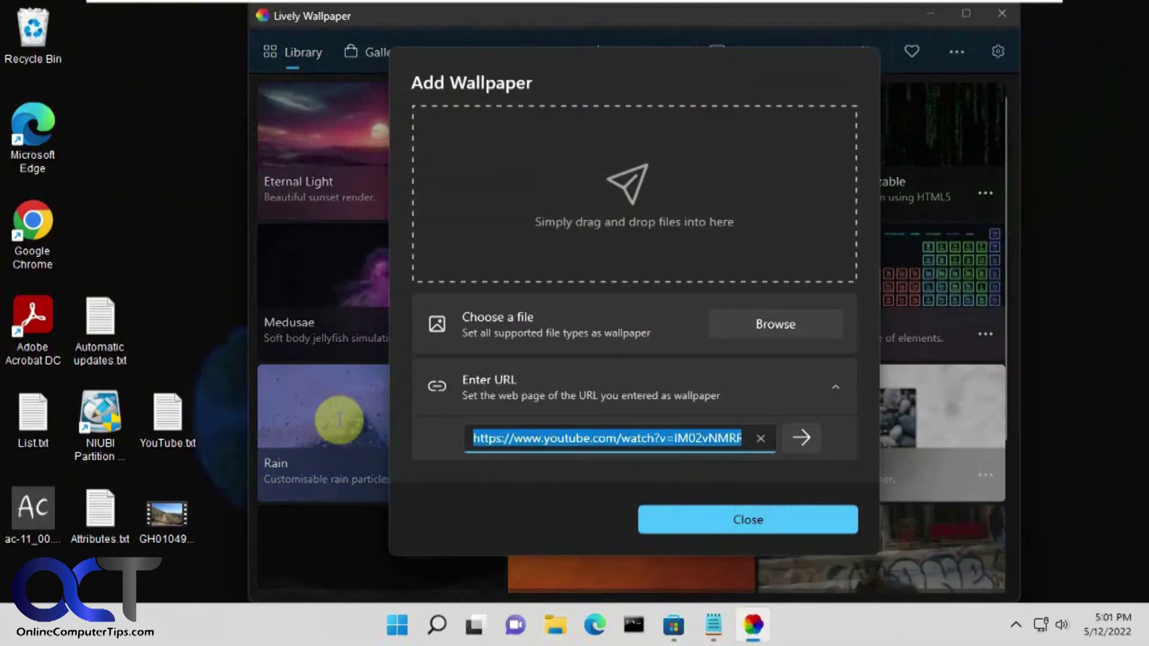
Paste the YouTube link as the wallpaper URL and confirm it as the wallpaper 'watch'
{"action": "key", "text": "BackSpace"}
{"action": "type", "text": "https://www.youtube.com/watch?v=IM02vNMRRB0"}
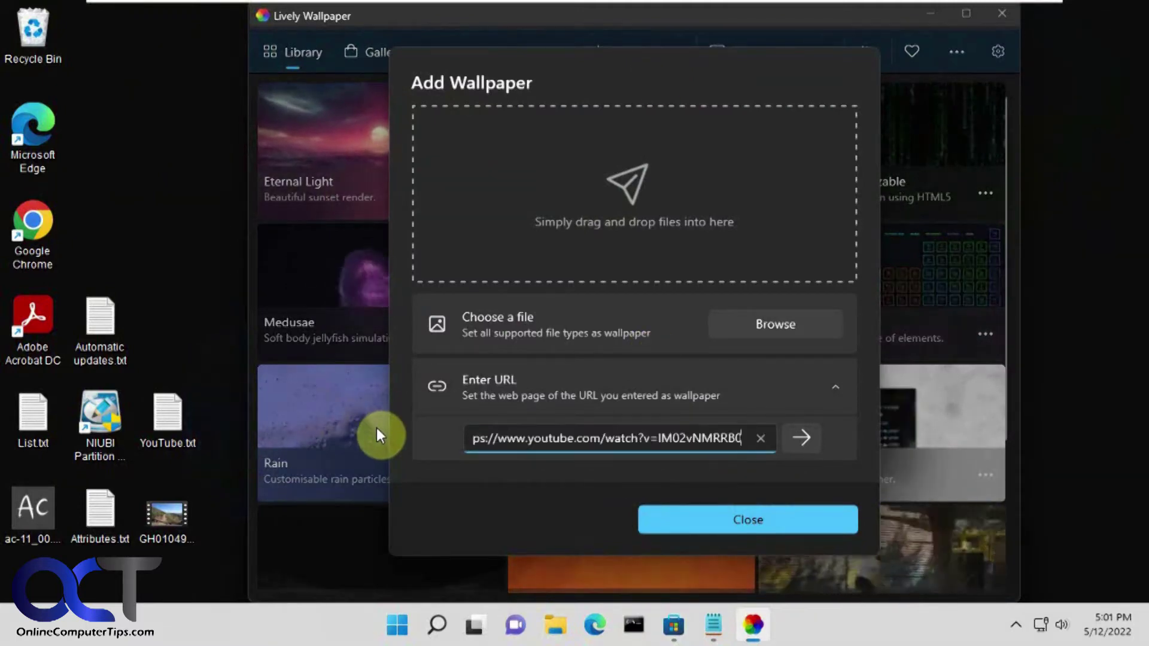
{"action": "left_click", "coordinate": [801, 437]}
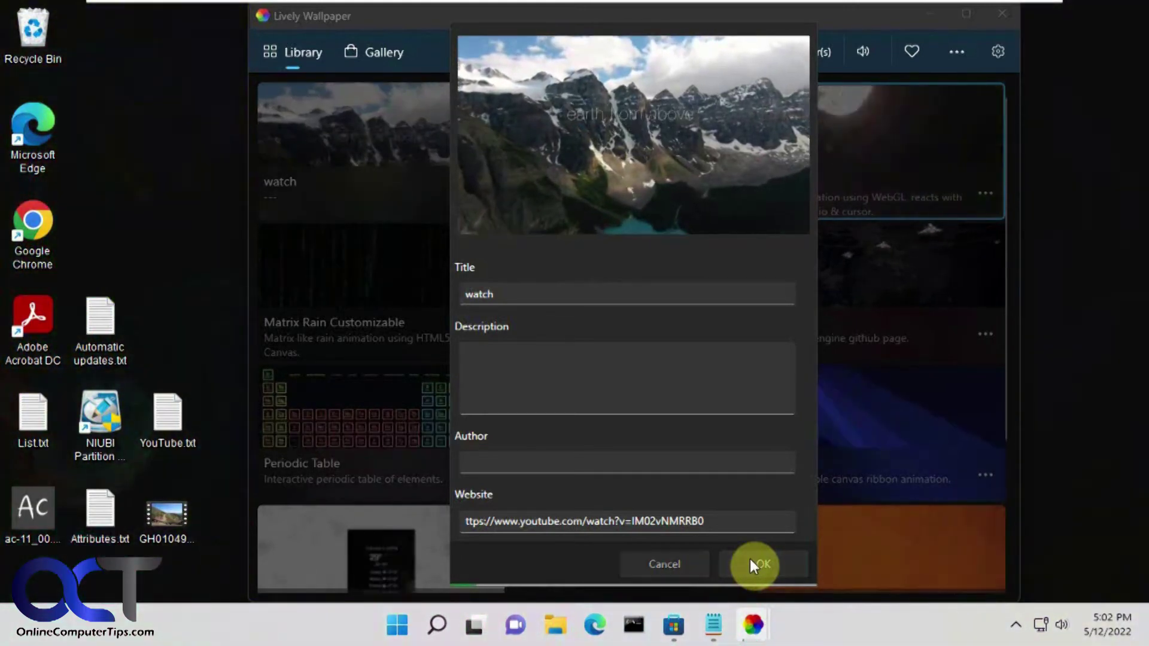
{"action": "left_click", "coordinate": [752, 563]}
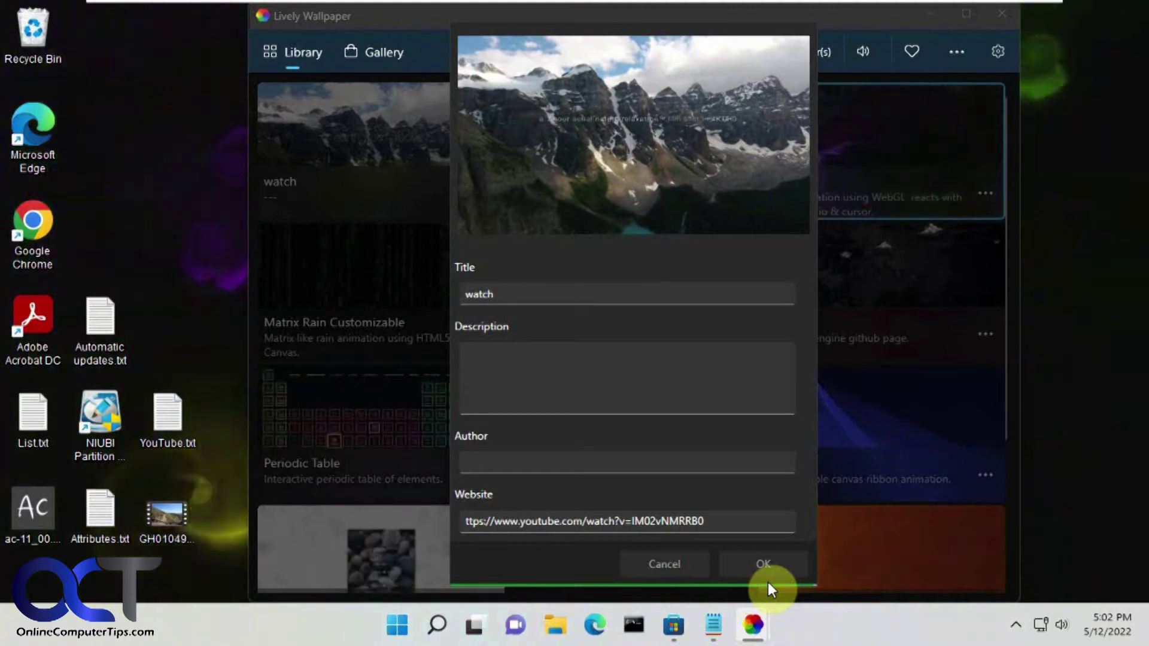
{"action": "left_click", "coordinate": [767, 583]}
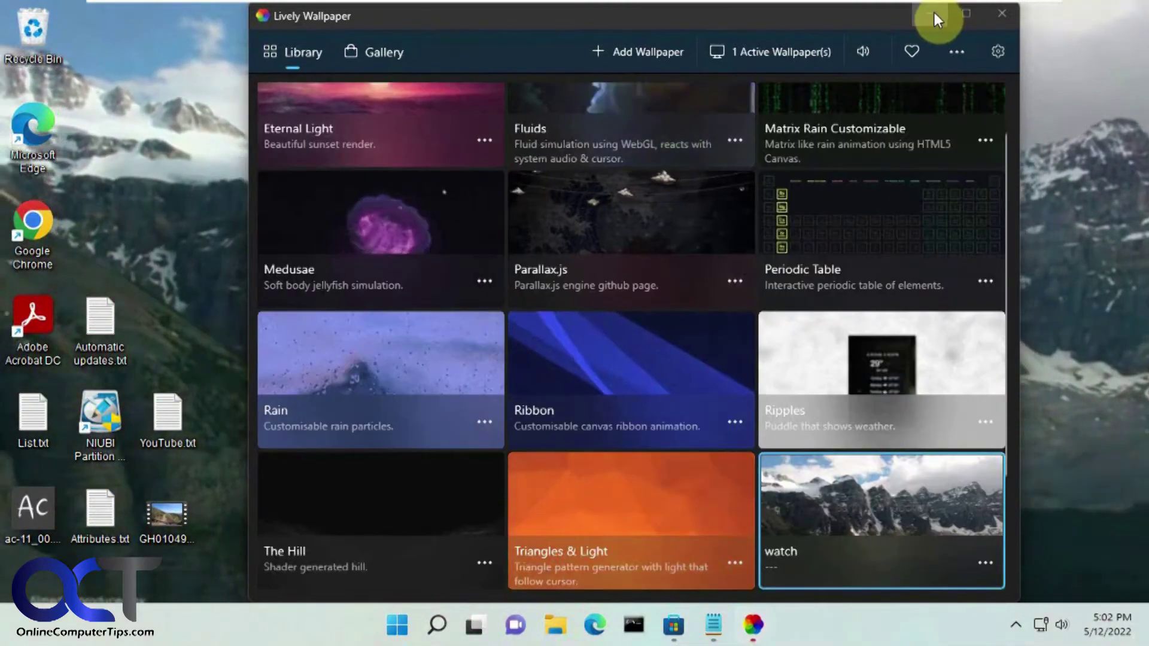
{"action": "left_click", "coordinate": [932, 13]}
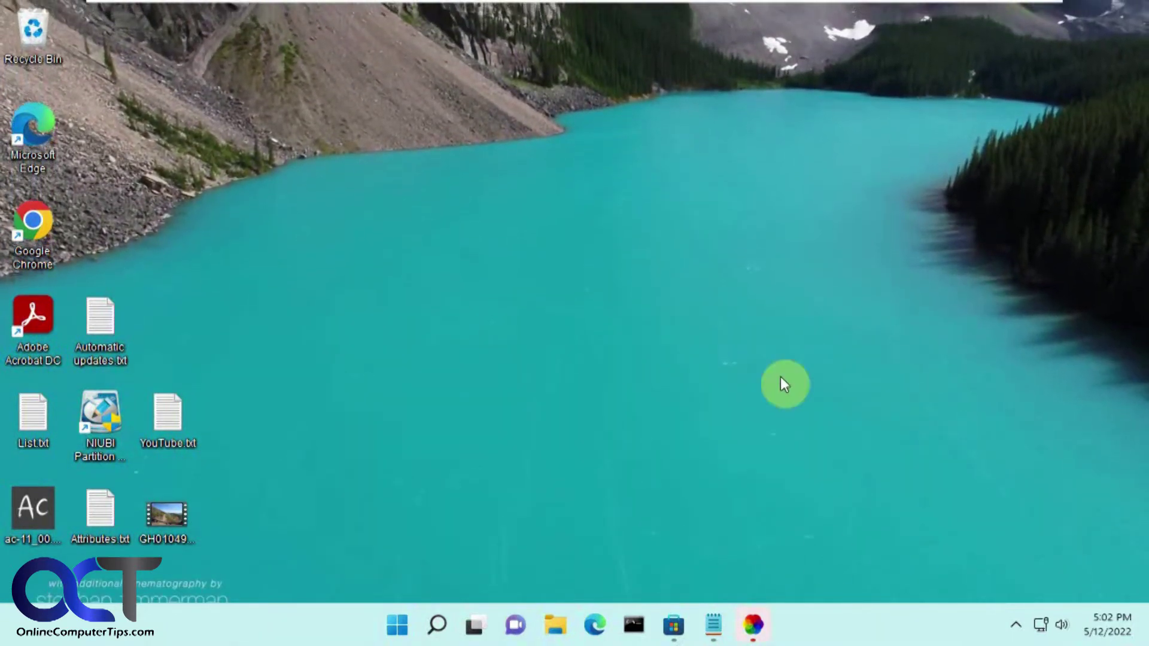
{"action": "left_click", "coordinate": [753, 620]}
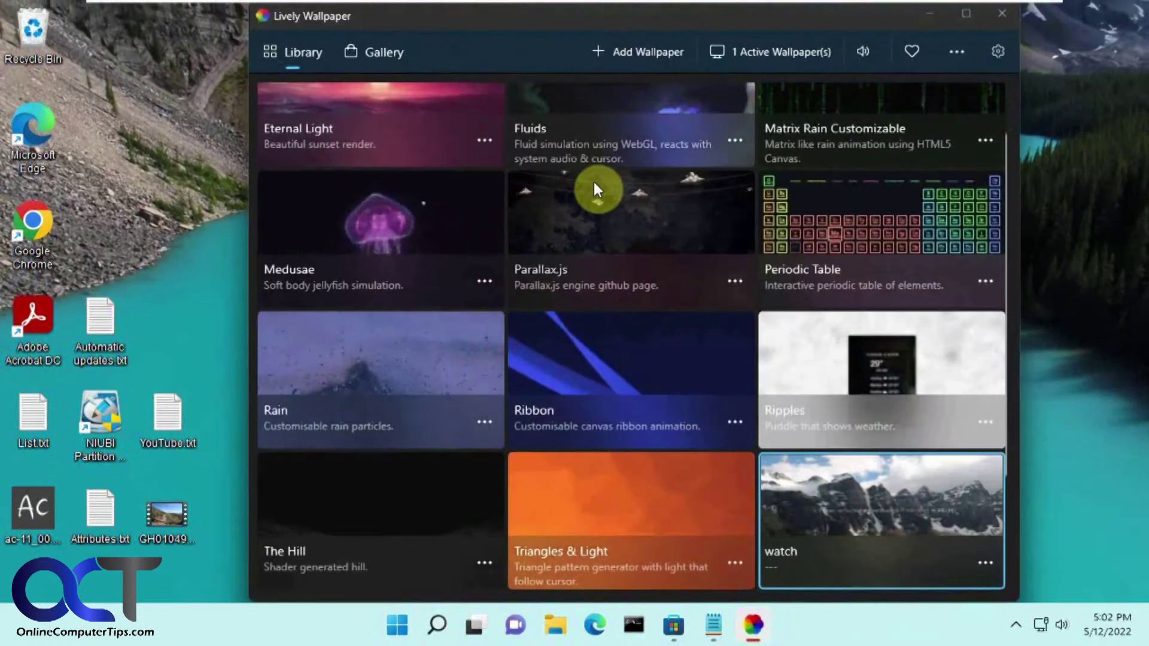
Add the GH010493 video by dragging it from the desktop onto the drop zone, then view it
{"action": "left_click", "coordinate": [669, 52]}
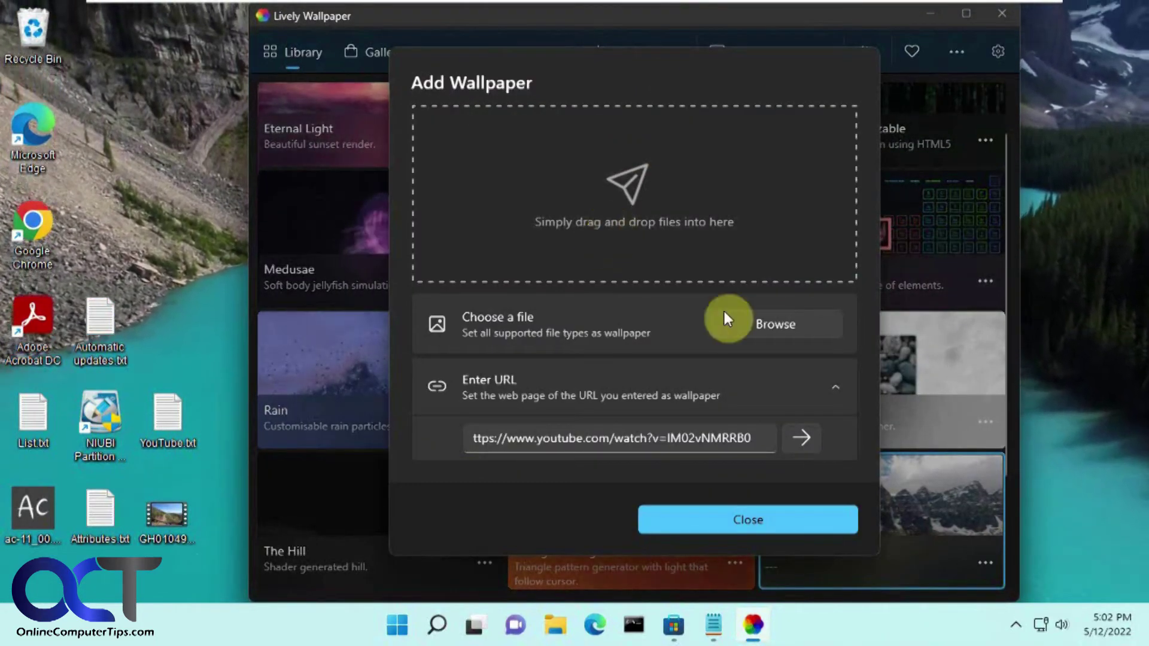
{"action": "left_click", "coordinate": [745, 326]}
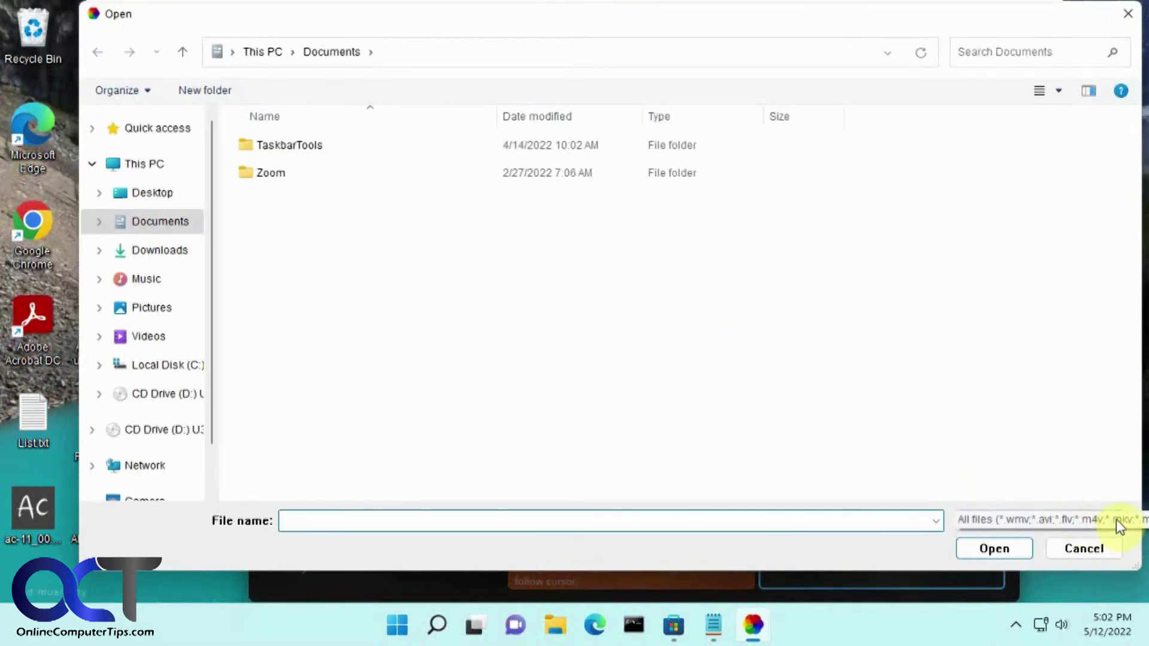
{"action": "left_click", "coordinate": [1078, 555]}
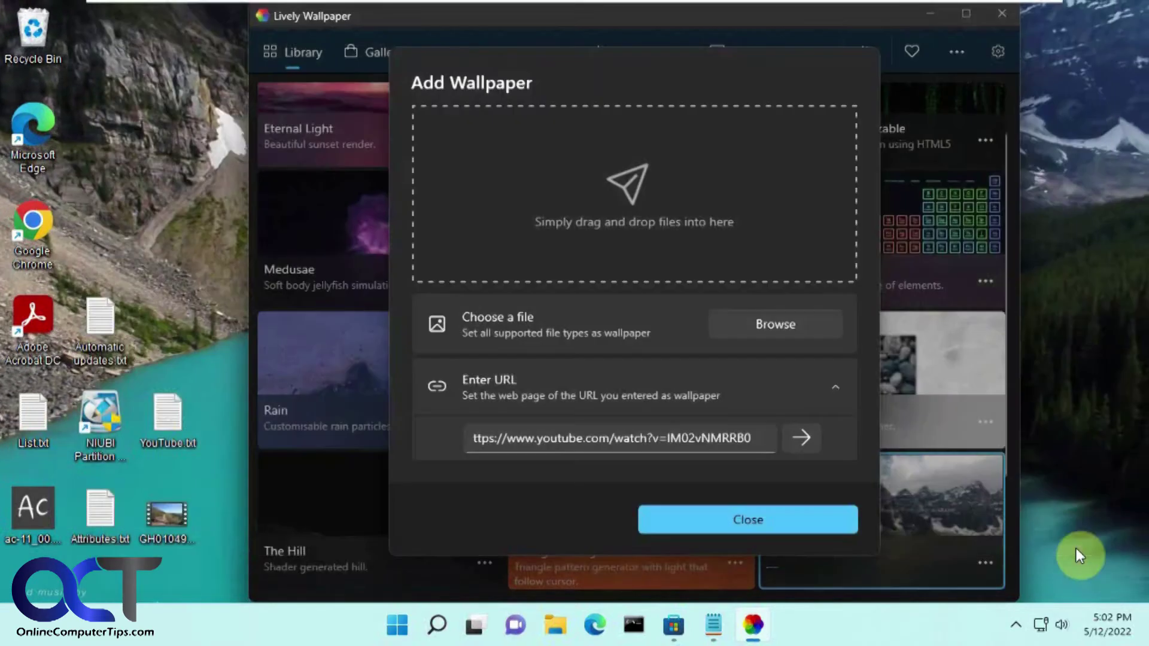
{"action": "left_click_drag", "start_coordinate": [167, 515], "coordinate": [629, 207]}
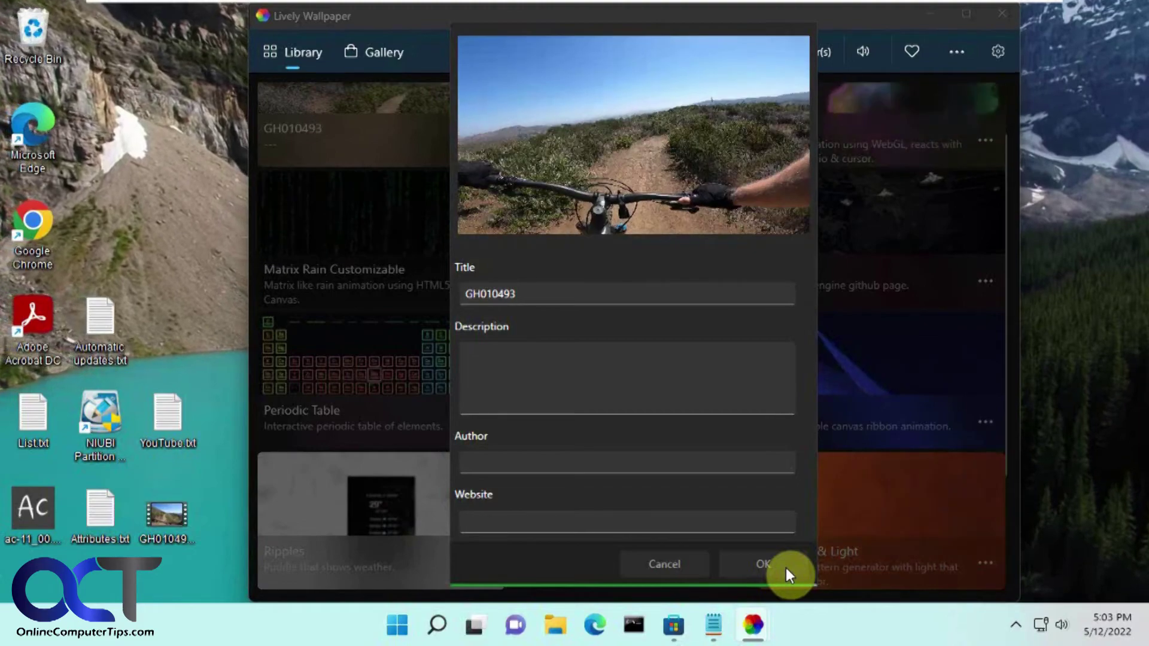
{"action": "left_click", "coordinate": [785, 568]}
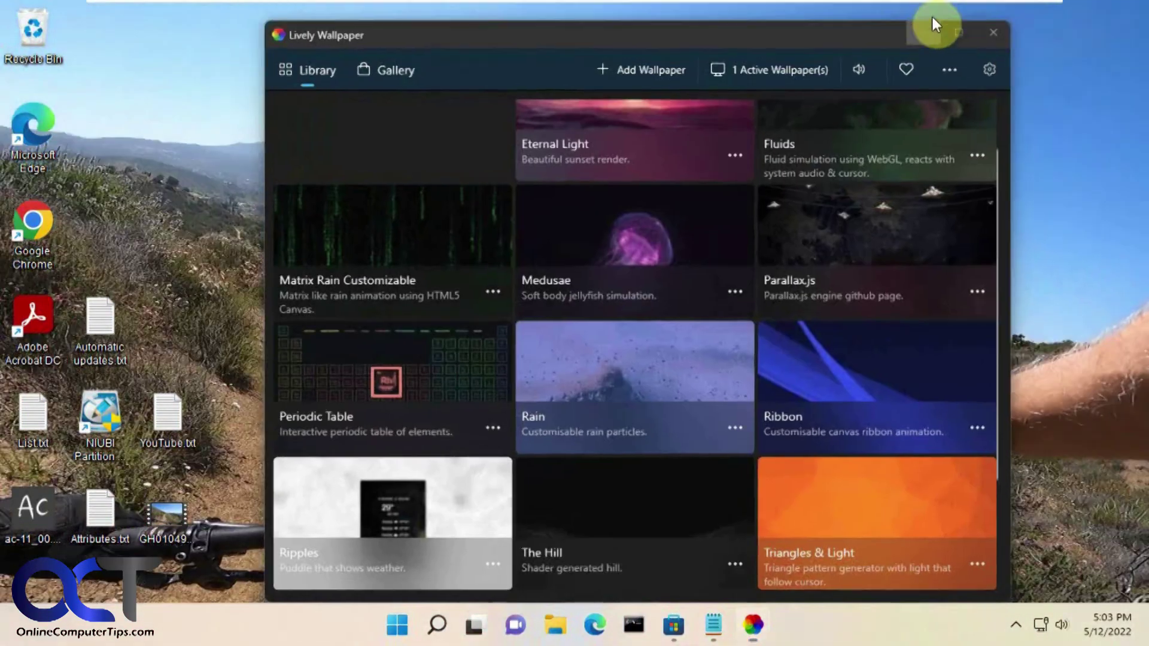
{"action": "left_click", "coordinate": [931, 16]}
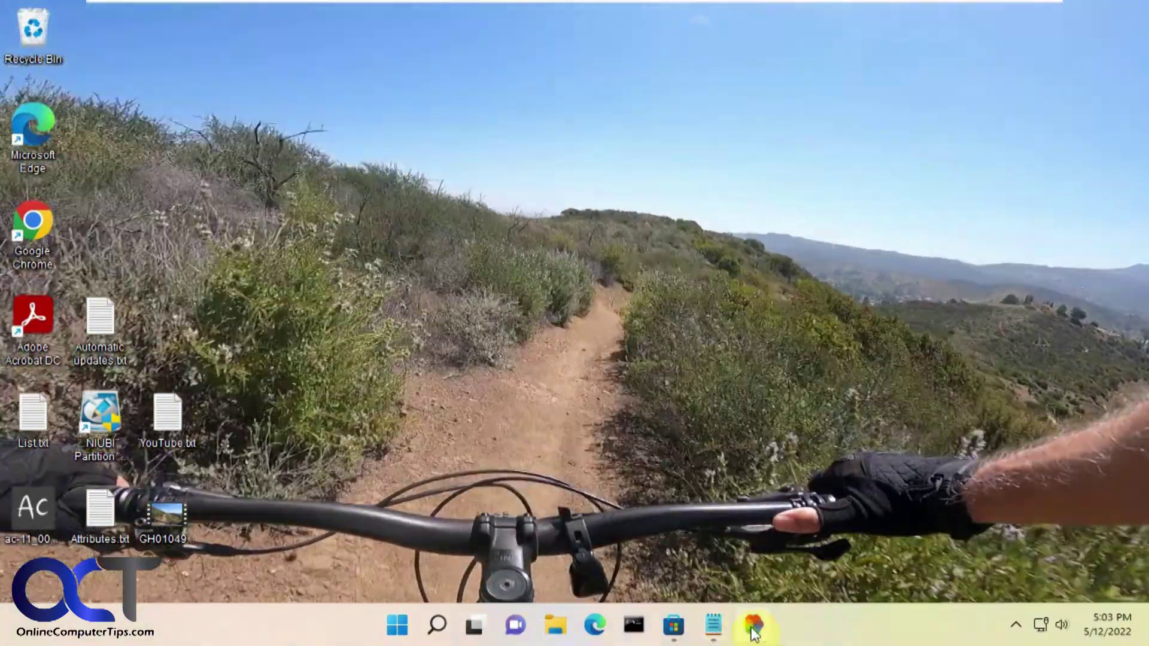
Delete the GH010493 wallpaper from the library
{"action": "left_click", "coordinate": [752, 626]}
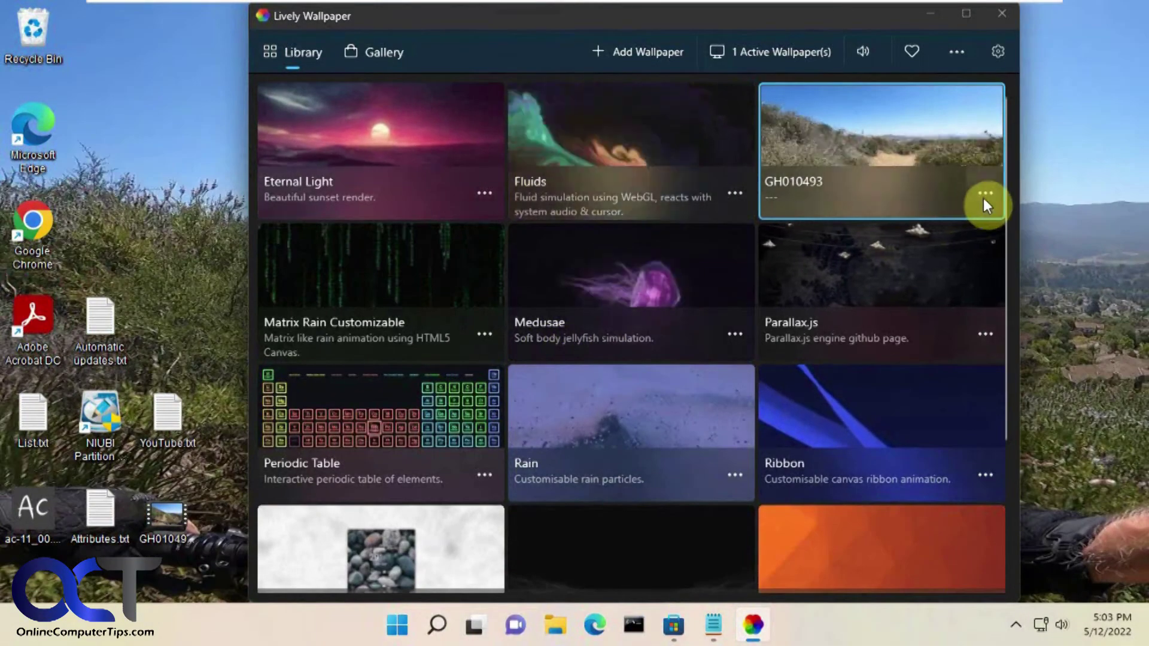
{"action": "left_click", "coordinate": [985, 195]}
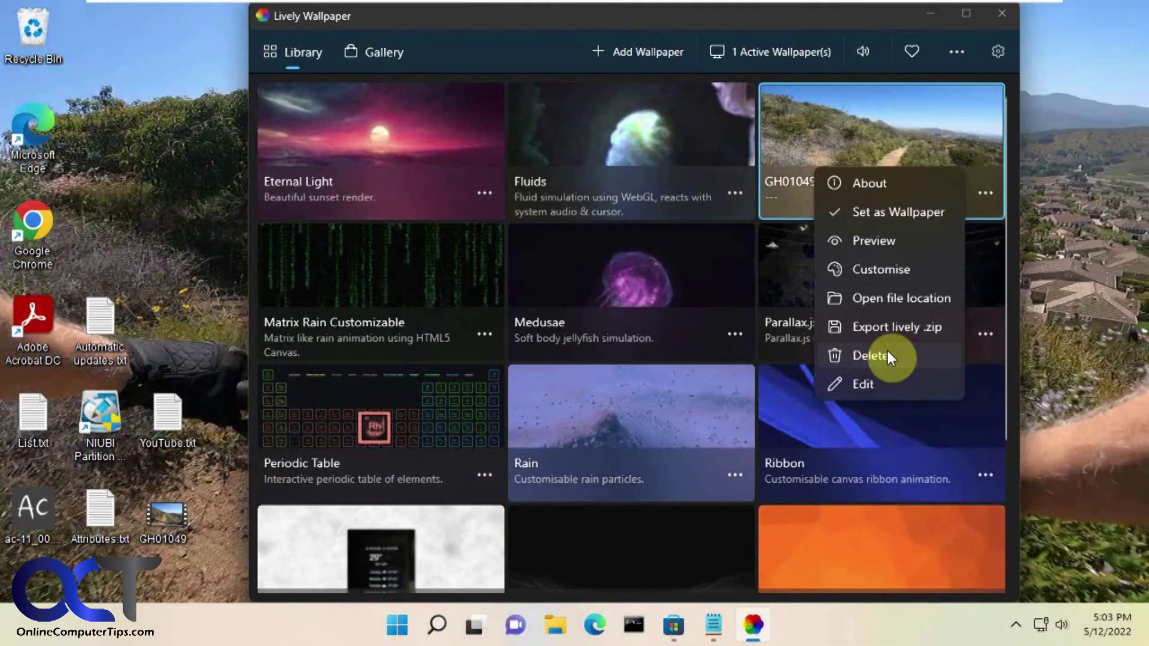
{"action": "left_click", "coordinate": [888, 356]}
{"action": "left_click", "coordinate": [565, 435]}
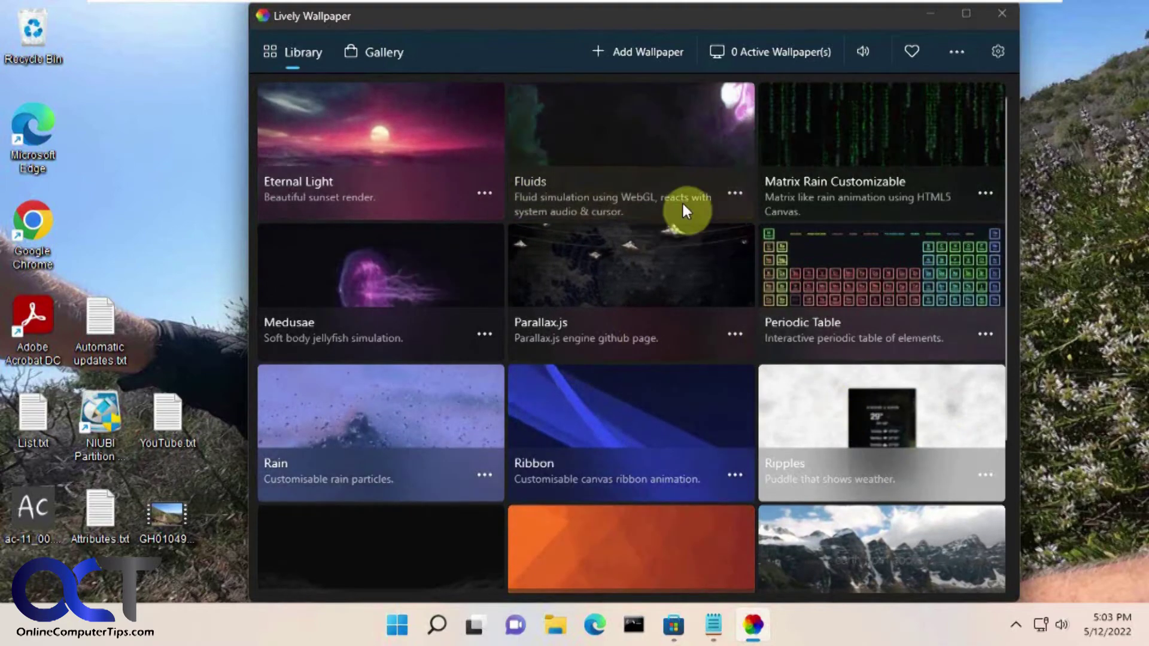
Set Eternal Light as the wallpaper and accept its display placement
{"action": "left_click", "coordinate": [485, 193]}
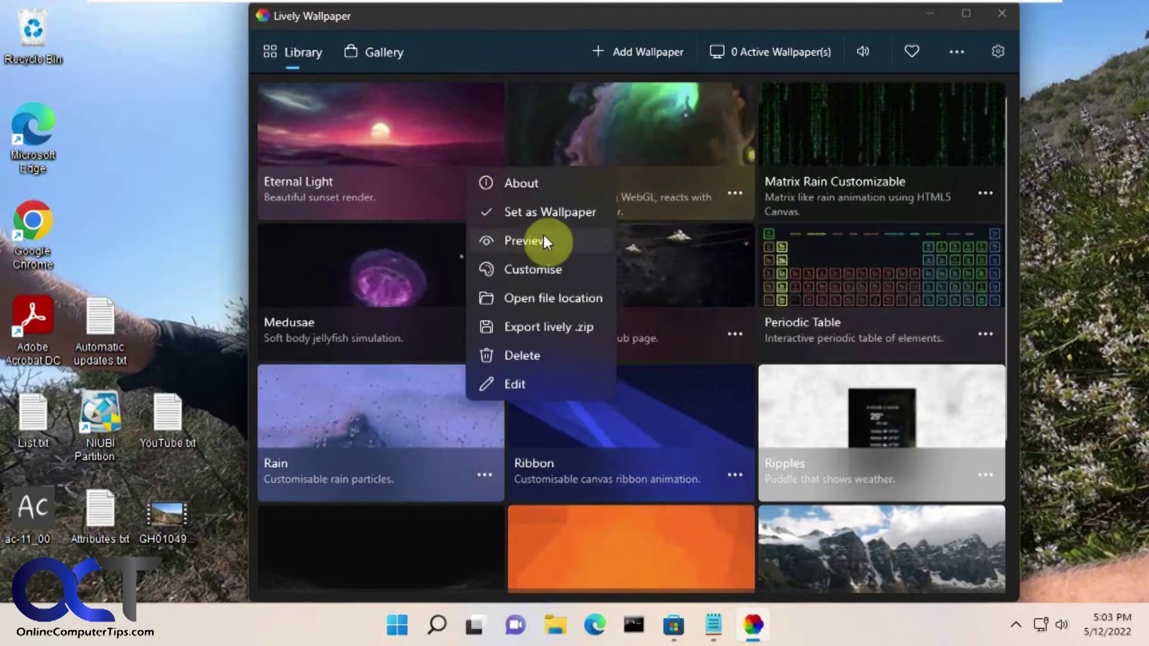
{"action": "left_click", "coordinate": [544, 213]}
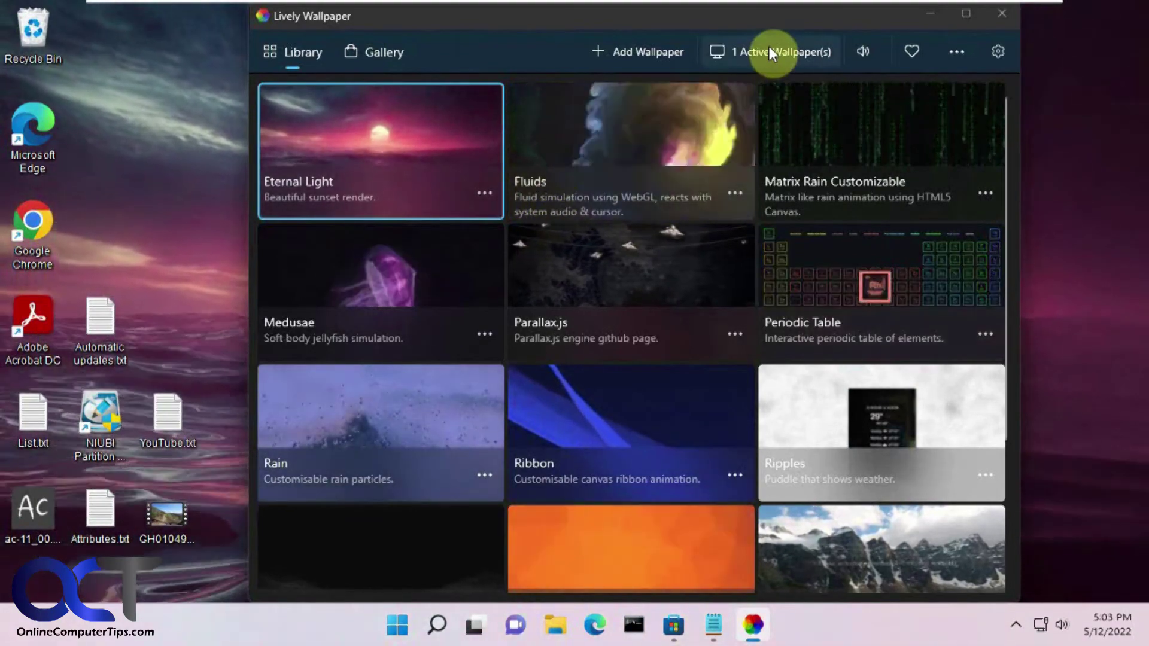
{"action": "left_click", "coordinate": [769, 49]}
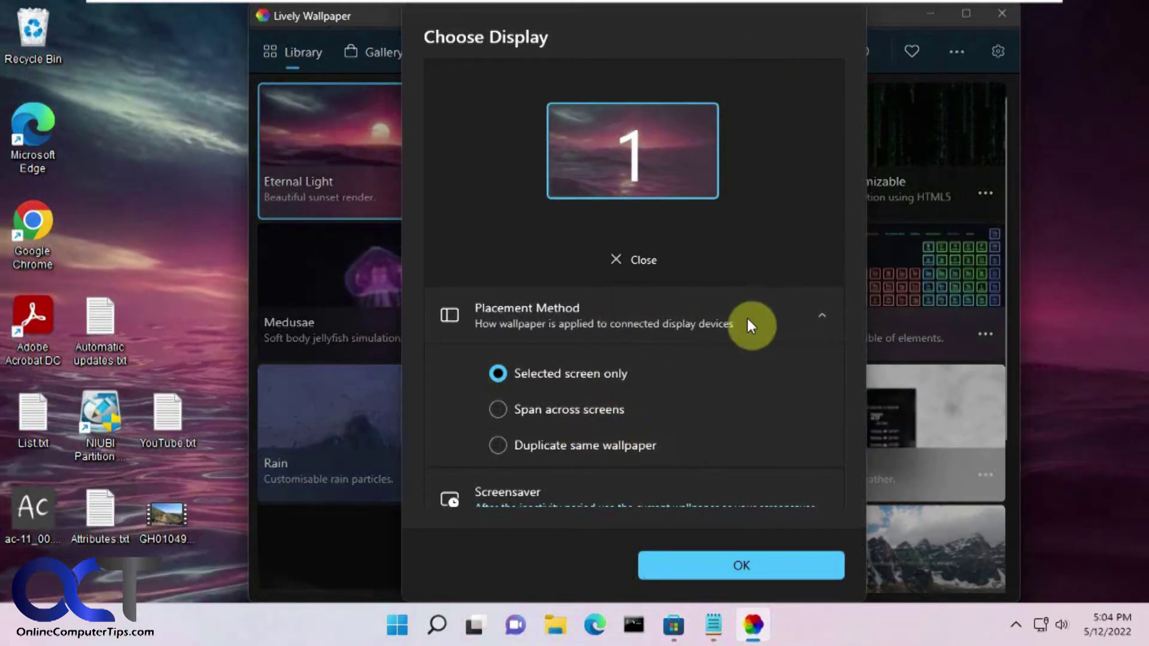
{"action": "left_click", "coordinate": [738, 566]}
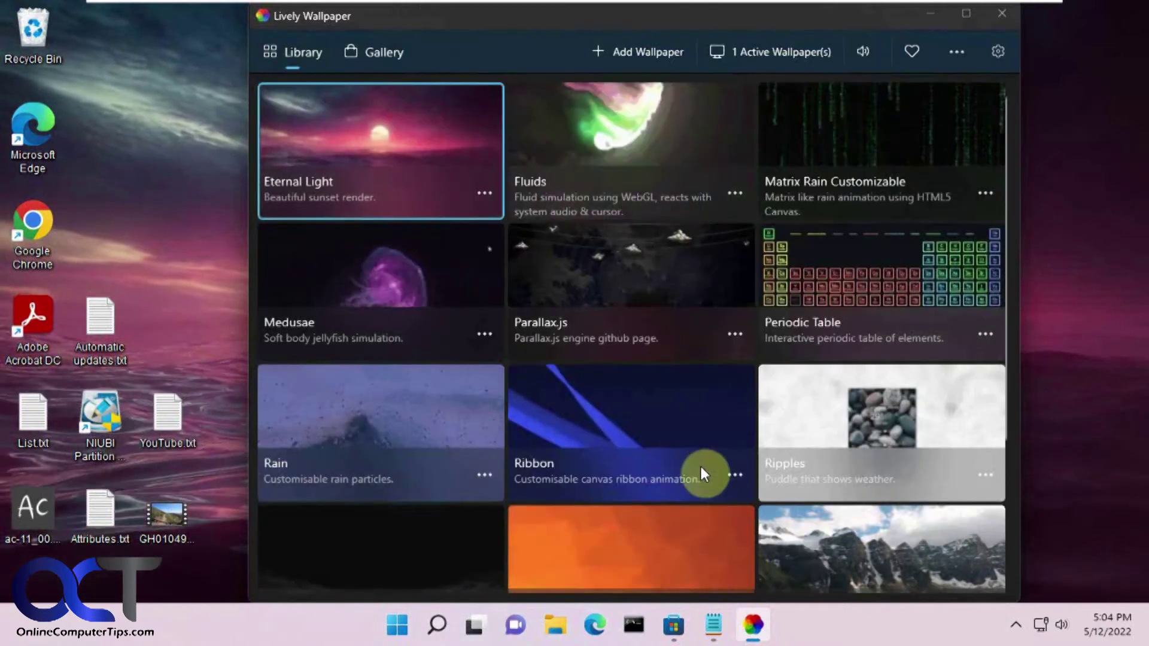
{"action": "left_click", "coordinate": [997, 53]}
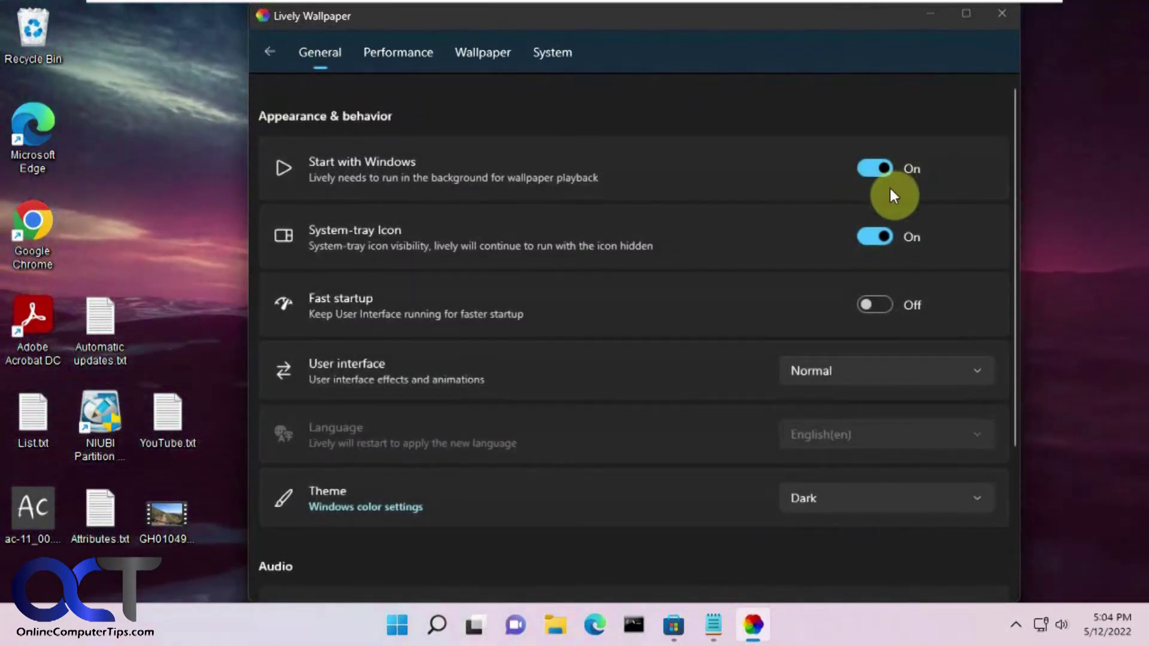
Check the hidden tray icons and keep the interface theme on Dark
{"action": "left_click", "coordinate": [1022, 622]}
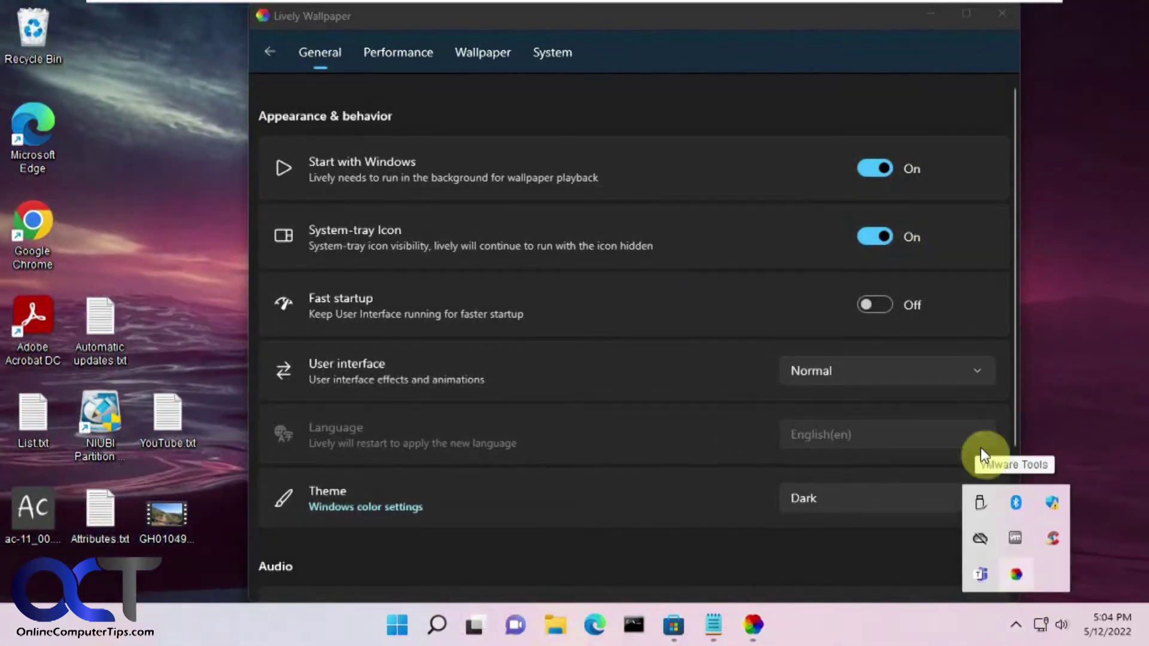
{"action": "left_click", "coordinate": [852, 53]}
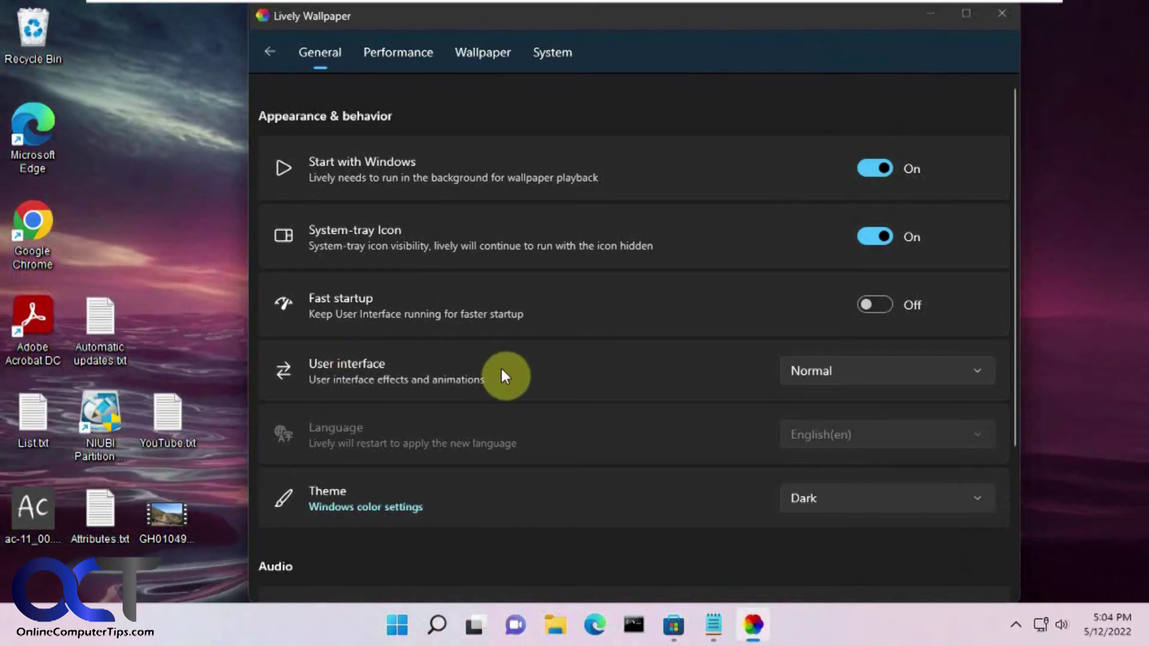
{"action": "scroll", "coordinate": [460, 378], "scroll_direction": "down", "scroll_amount": 3}
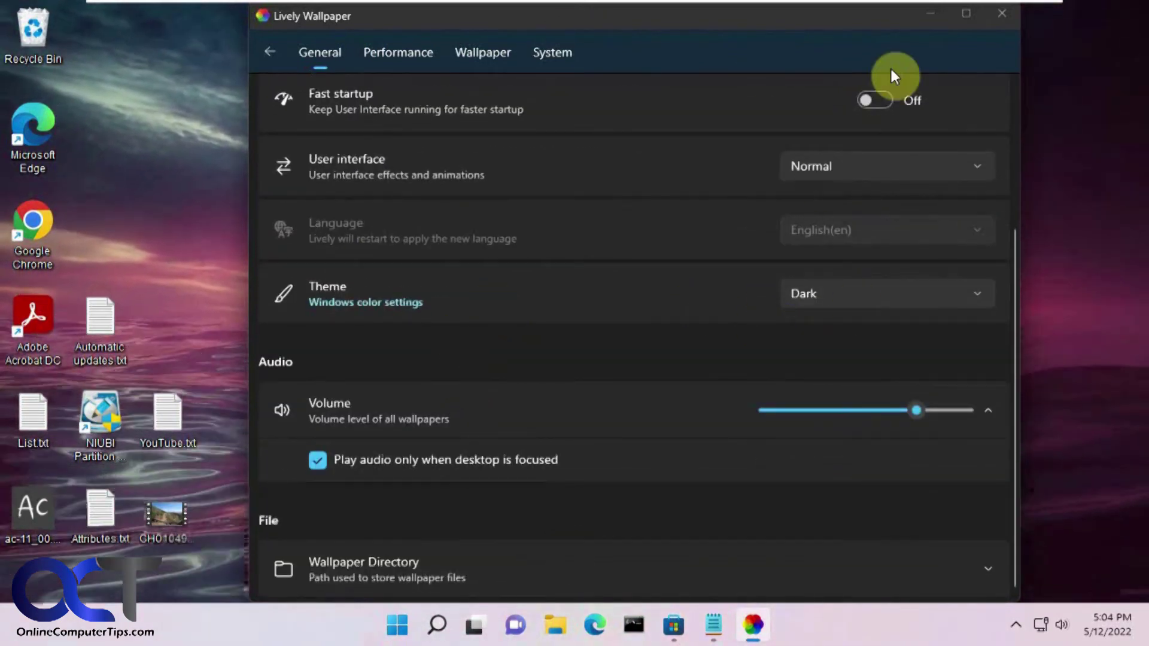
{"action": "left_click", "coordinate": [891, 299]}
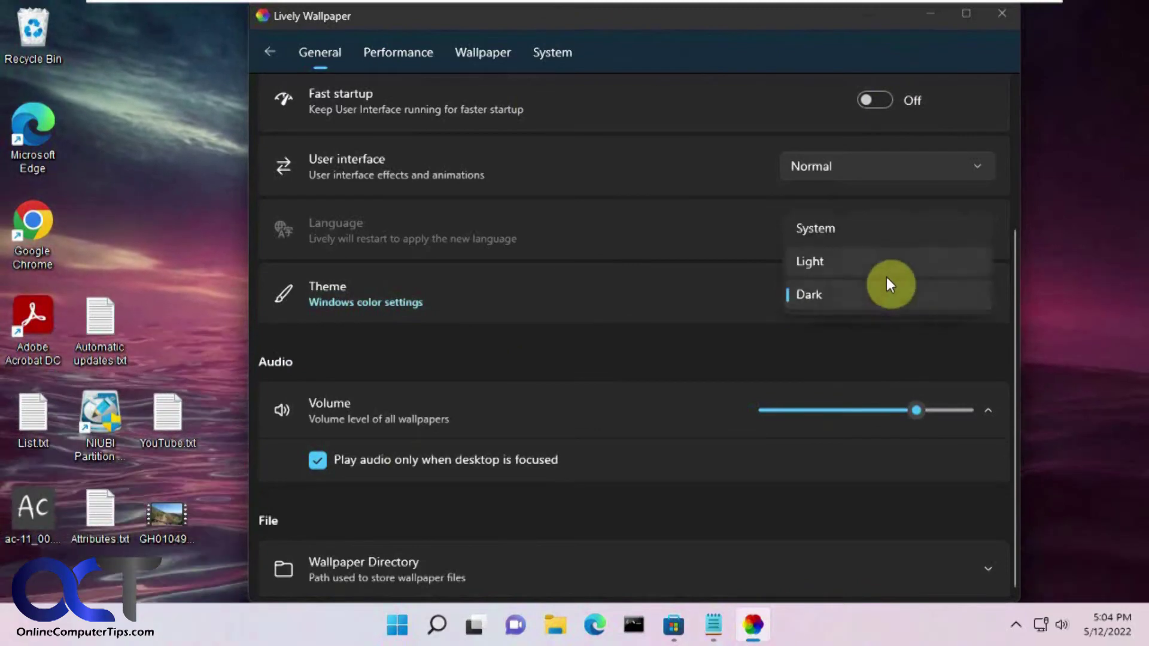
{"action": "left_click", "coordinate": [887, 294]}
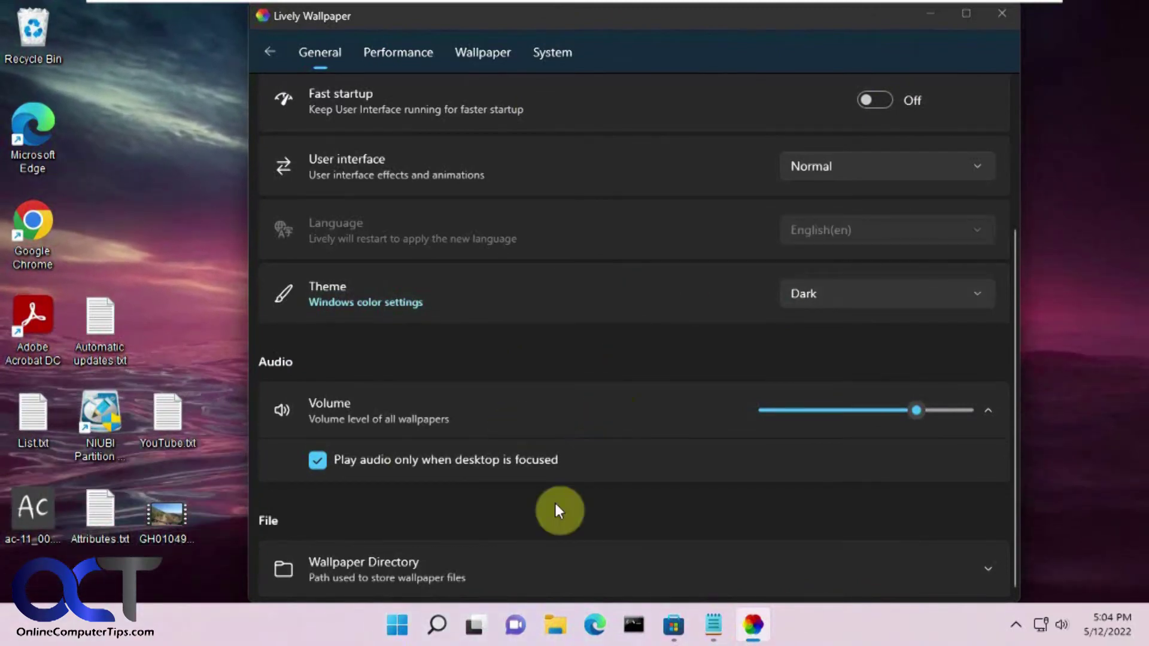
Browse the Performance, Wallpaper and System settings pages
{"action": "left_click", "coordinate": [399, 53]}
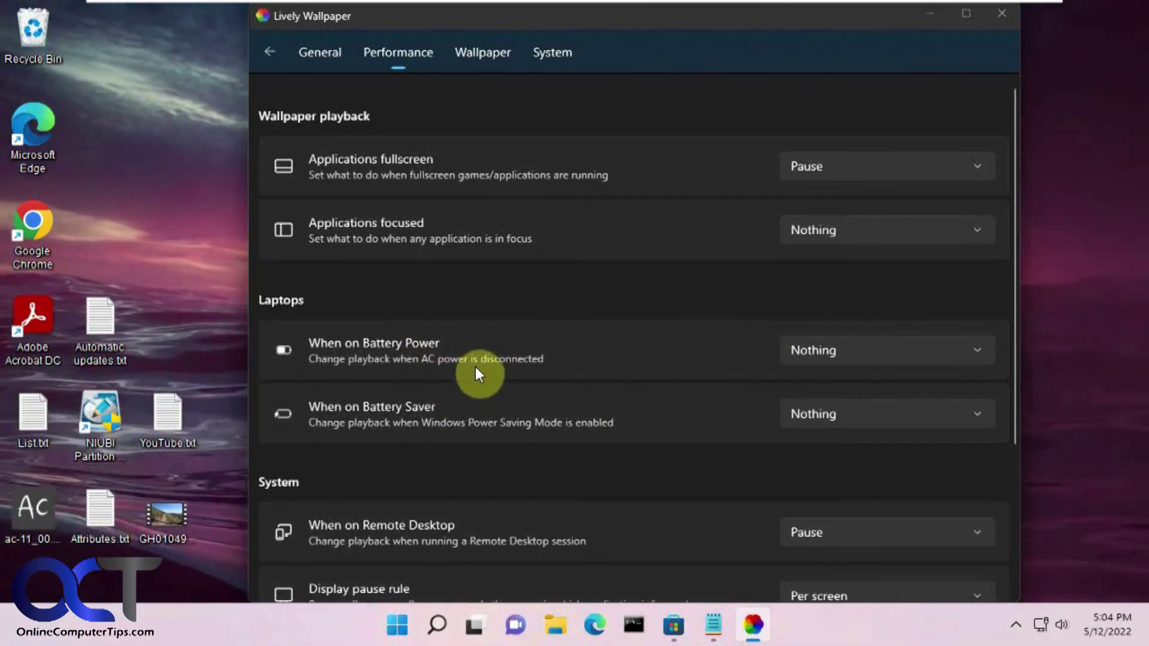
{"action": "scroll", "coordinate": [474, 375], "scroll_direction": "down", "scroll_amount": 3}
{"action": "scroll", "coordinate": [546, 380], "scroll_direction": "up", "scroll_amount": 3}
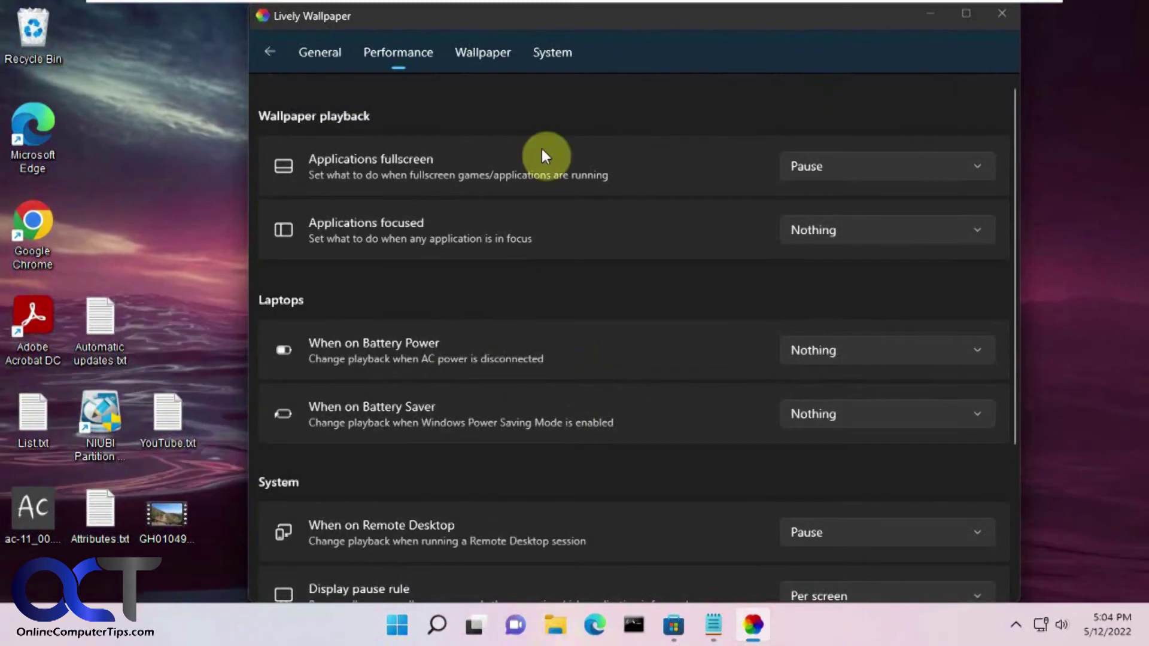
{"action": "left_click", "coordinate": [490, 54]}
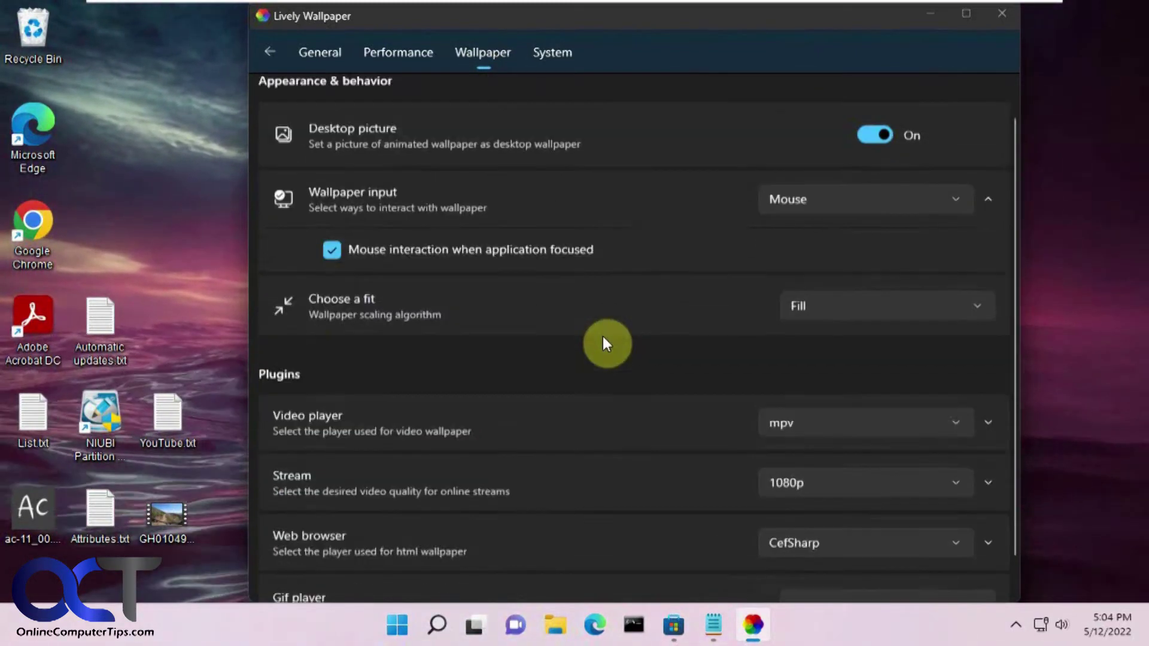
{"action": "scroll", "coordinate": [602, 336], "scroll_direction": "down", "scroll_amount": 1}
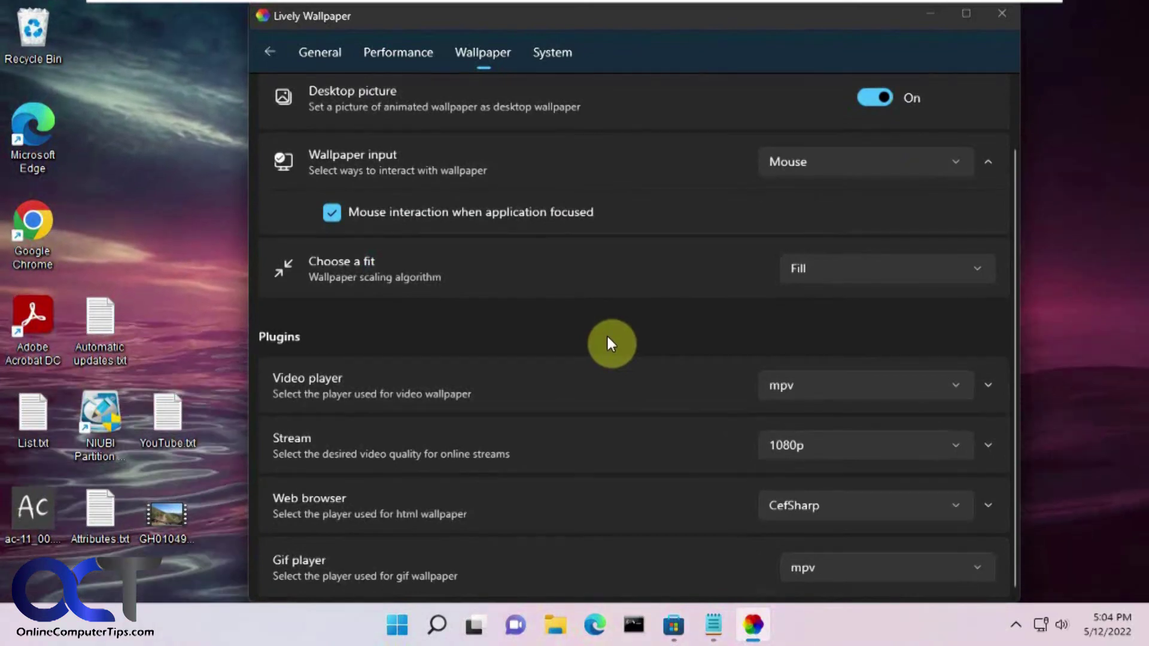
{"action": "left_click", "coordinate": [561, 52]}
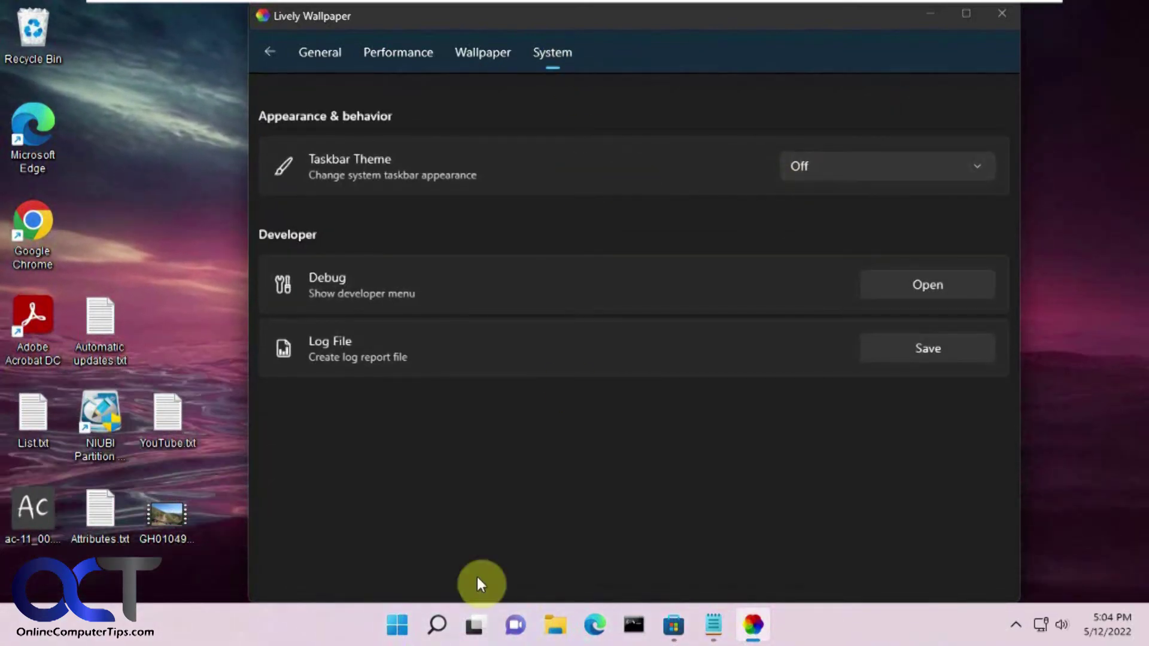
{"action": "left_click", "coordinate": [908, 166]}
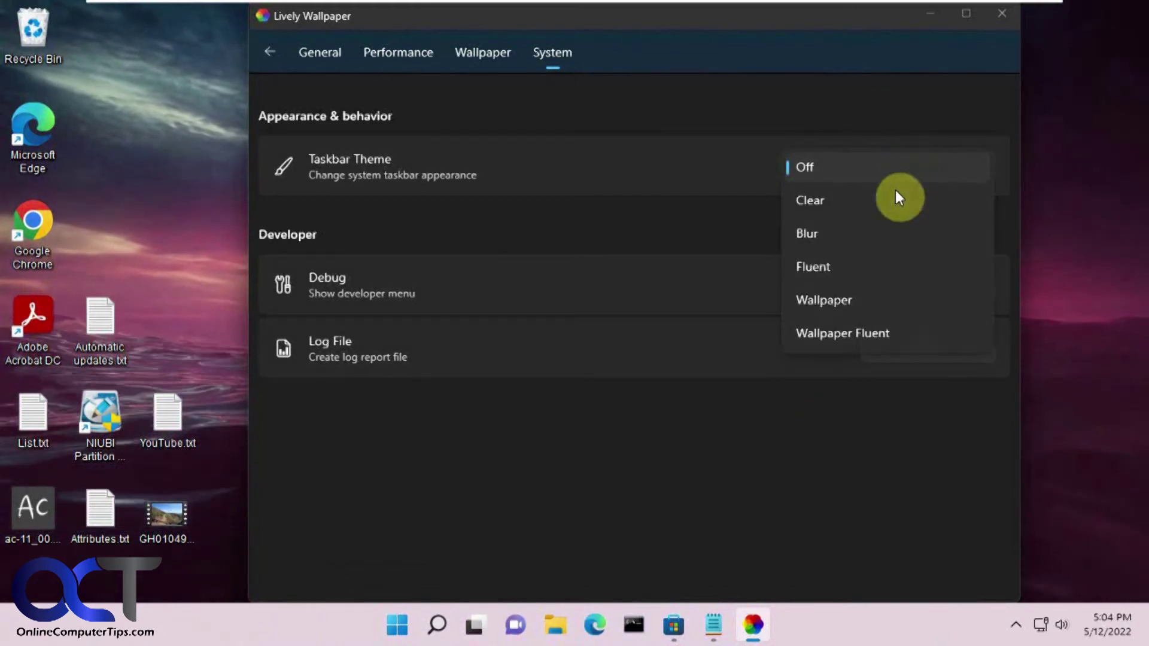
{"action": "left_click", "coordinate": [862, 301]}
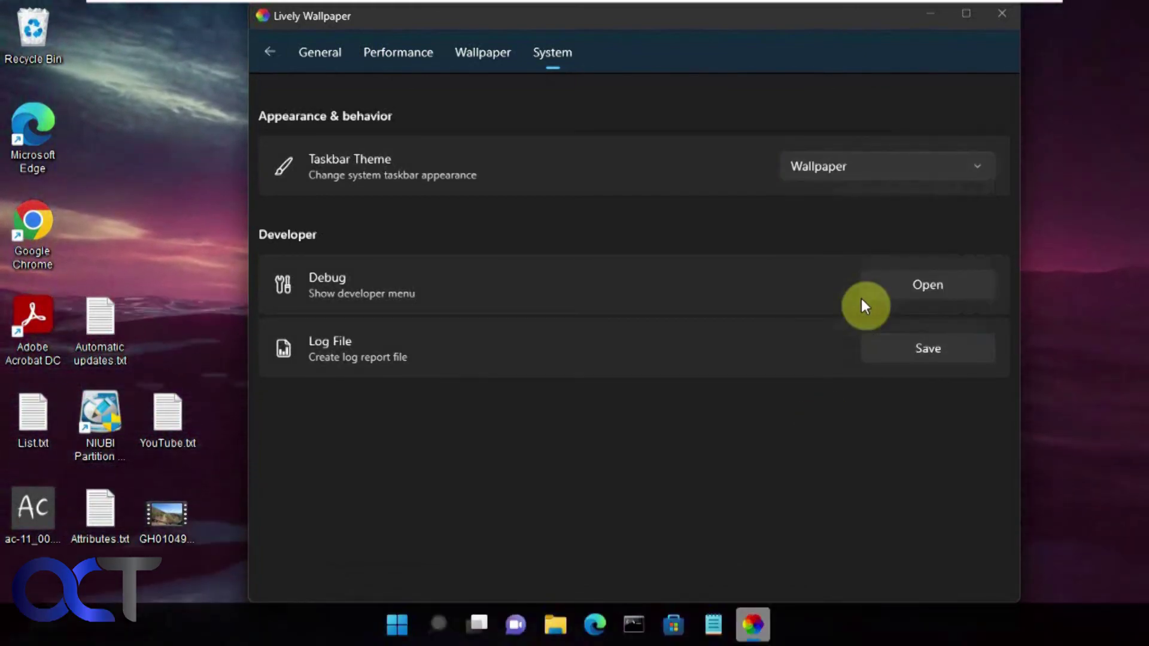
{"action": "left_click", "coordinate": [878, 167]}
{"action": "left_click", "coordinate": [832, 71]}
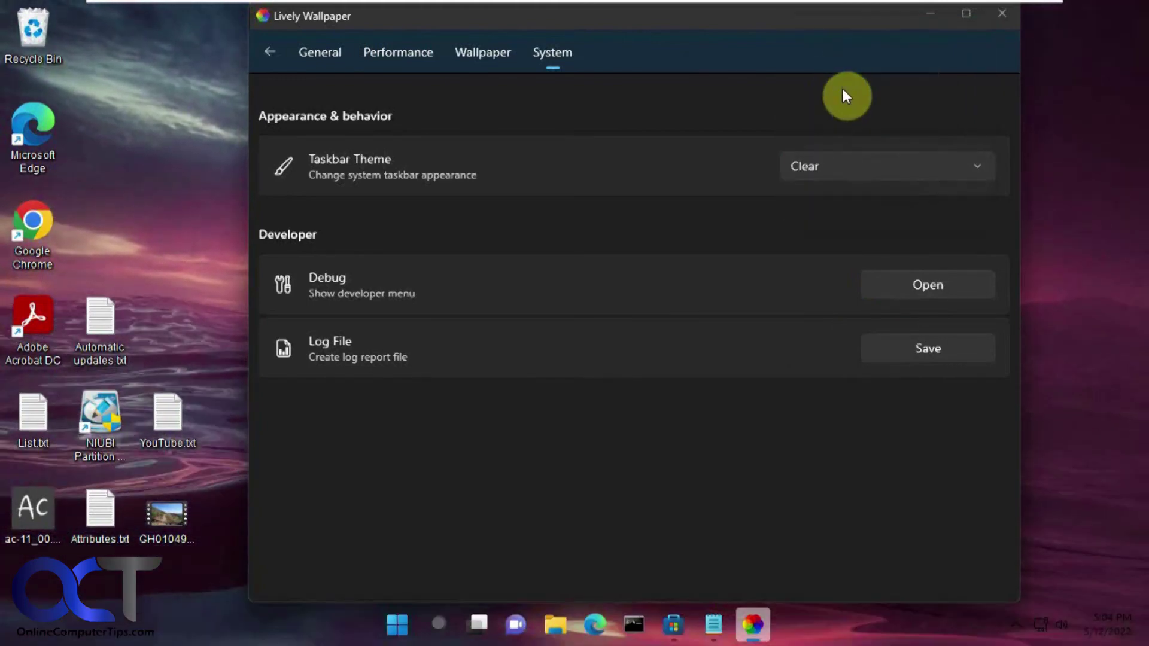
{"action": "left_click", "coordinate": [902, 172]}
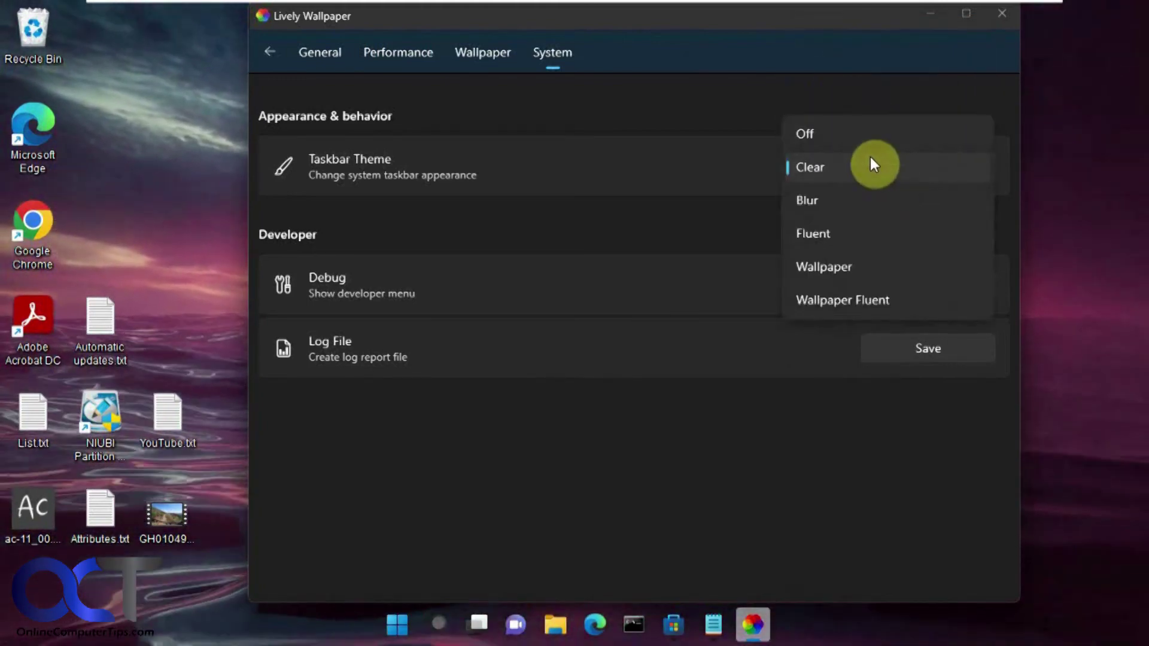
{"action": "left_click", "coordinate": [855, 134]}
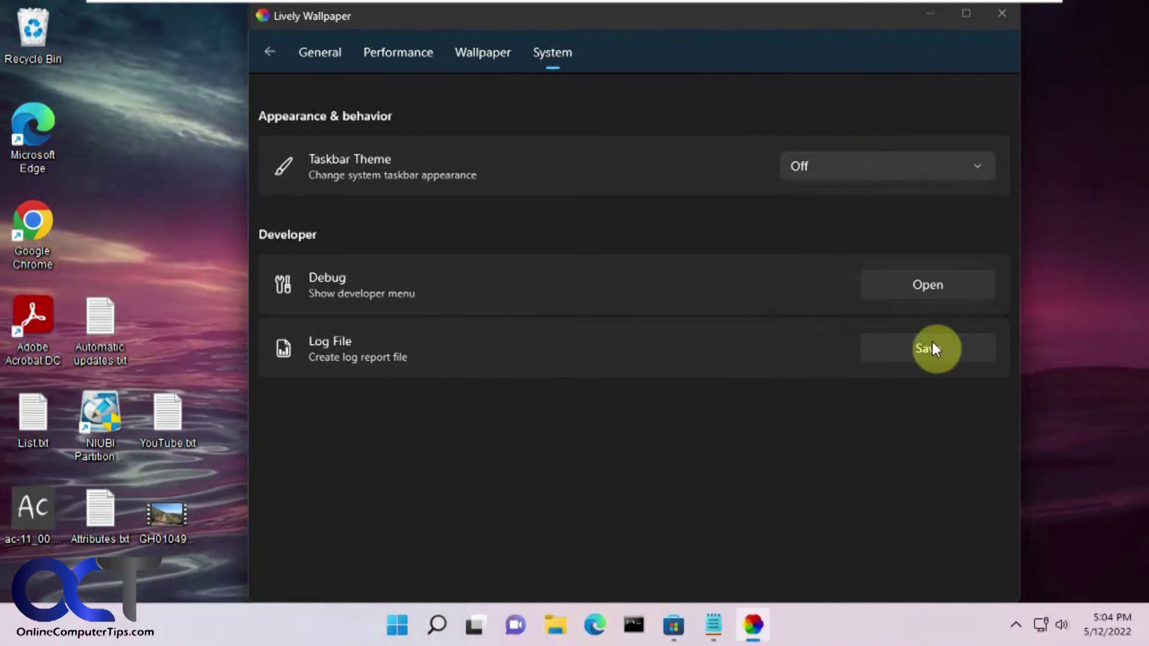
Close the running animated wallpapers from Lively's tray icon menu and minimize the Lively window
{"action": "left_click", "coordinate": [1016, 626]}
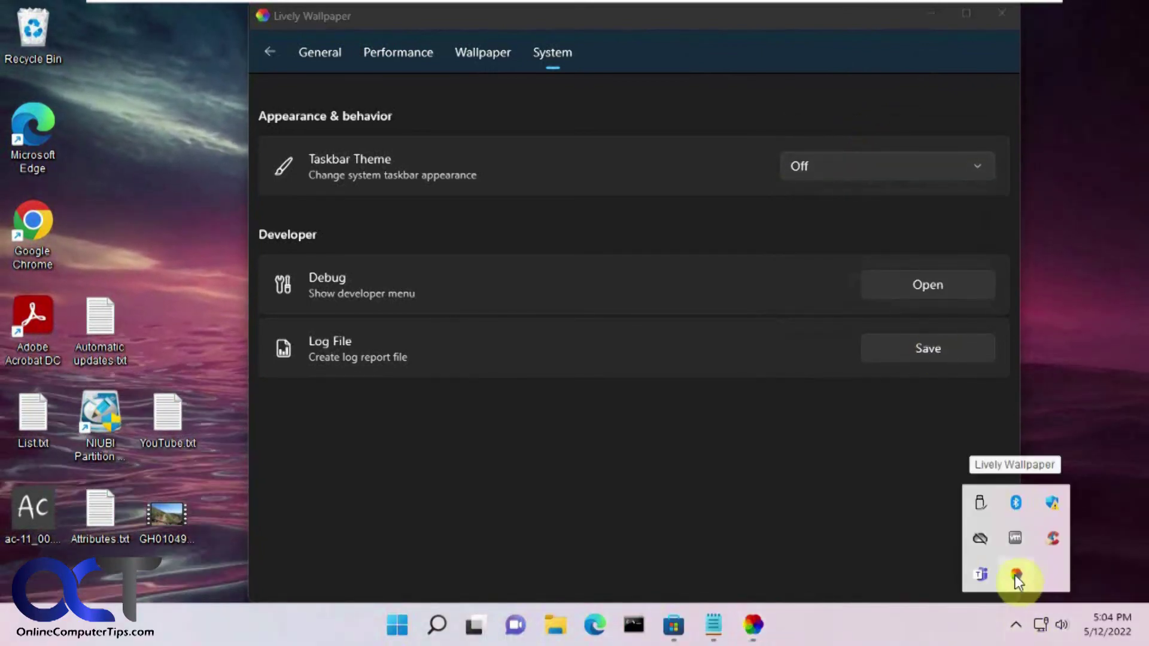
{"action": "right_click", "coordinate": [1015, 575]}
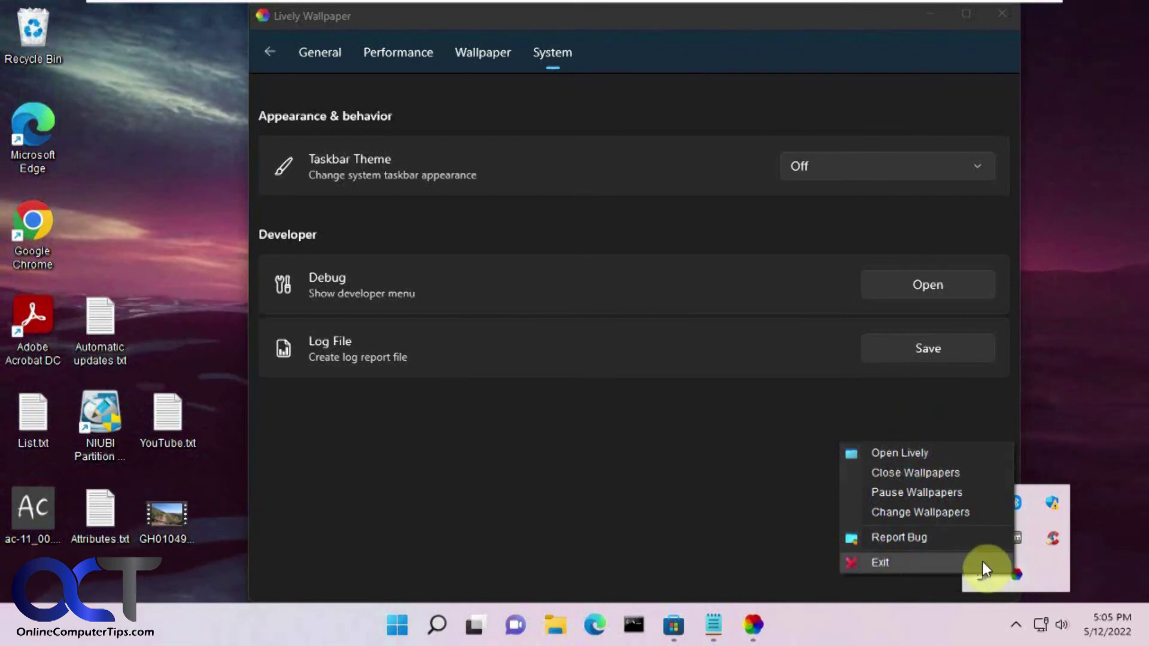
{"action": "left_click", "coordinate": [917, 475]}
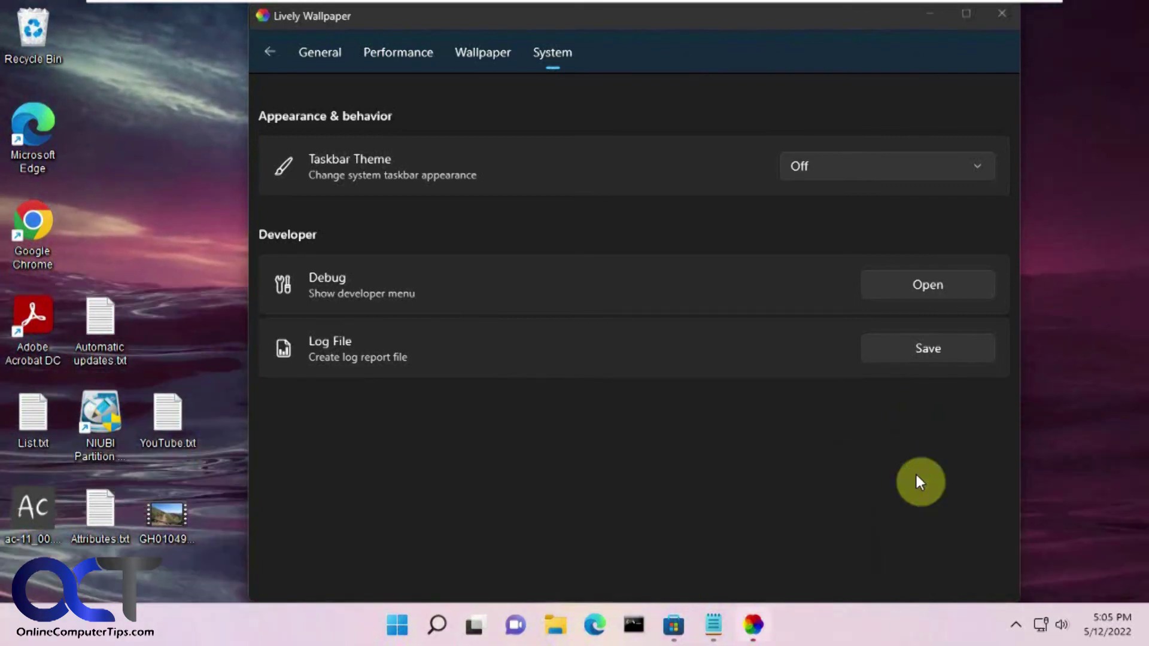
{"action": "left_click", "coordinate": [930, 15]}
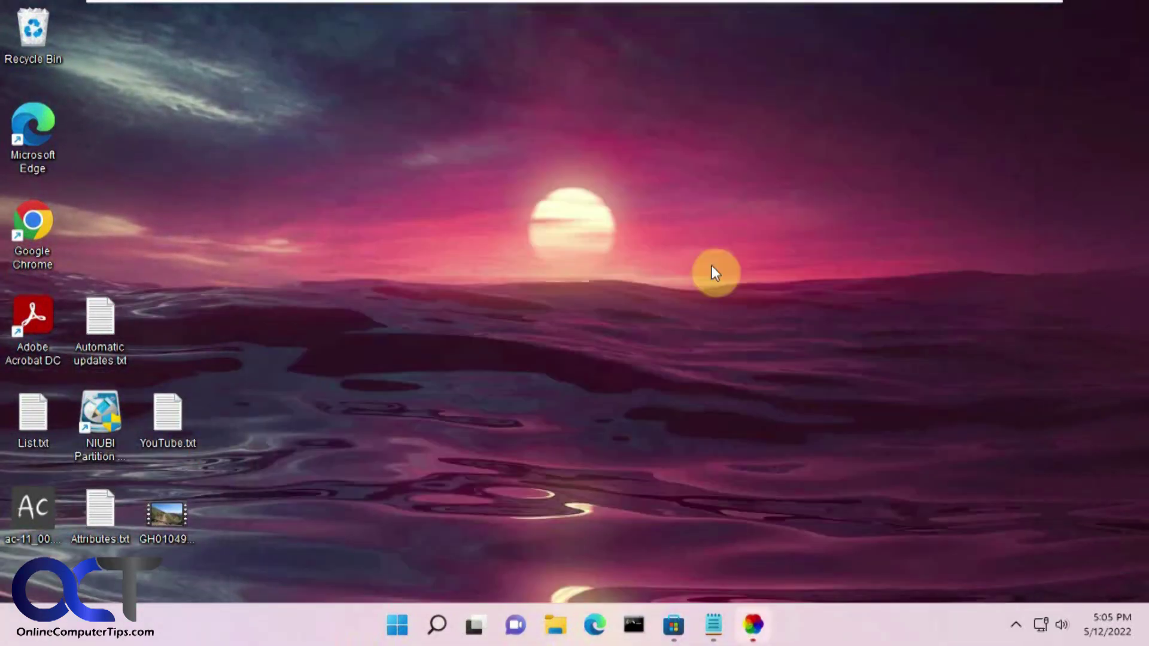
Apply the default Windows blue bloom theme in Personalization settings, then minimize Settings
{"action": "right_click", "coordinate": [701, 377]}
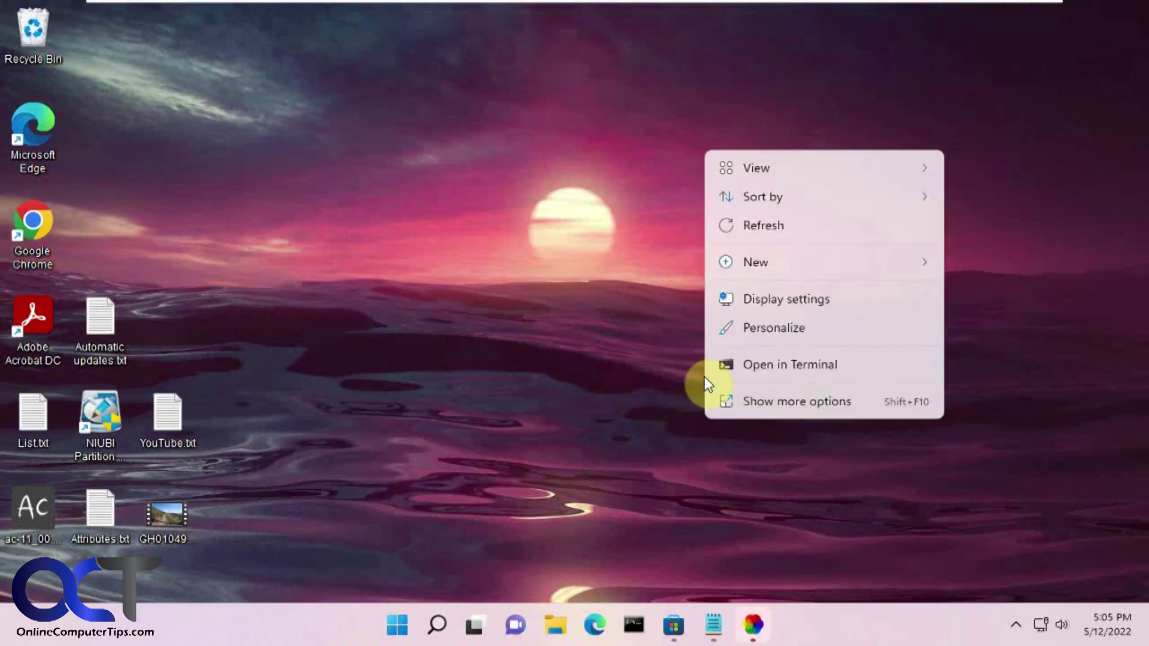
{"action": "left_click", "coordinate": [771, 326]}
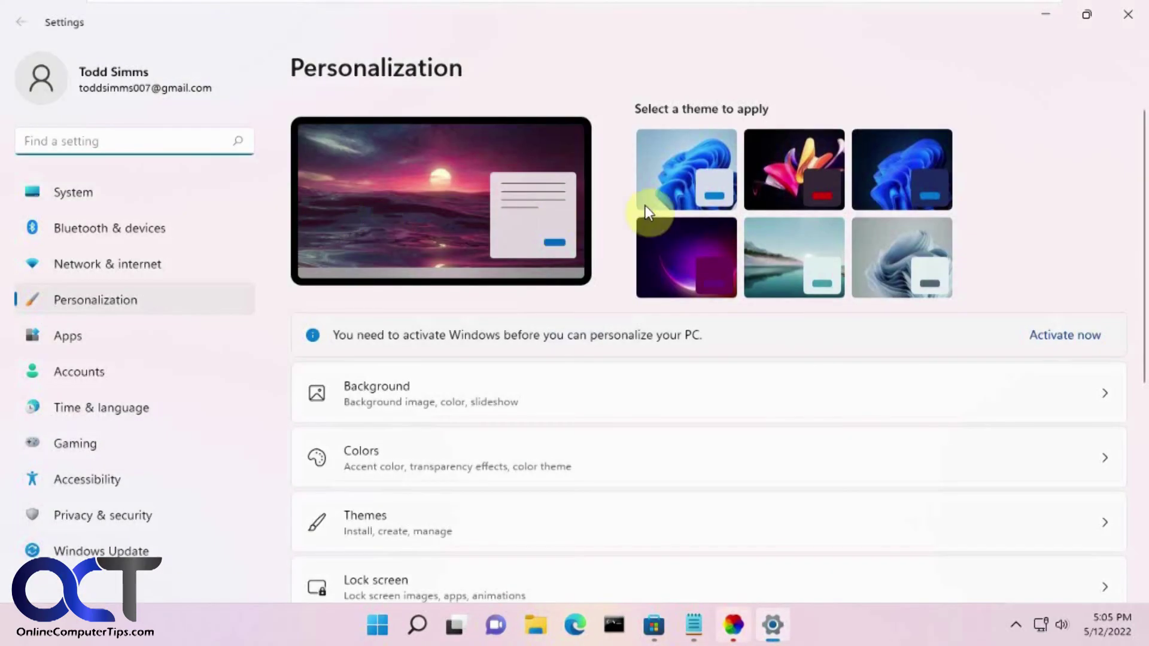
{"action": "left_click", "coordinate": [683, 181]}
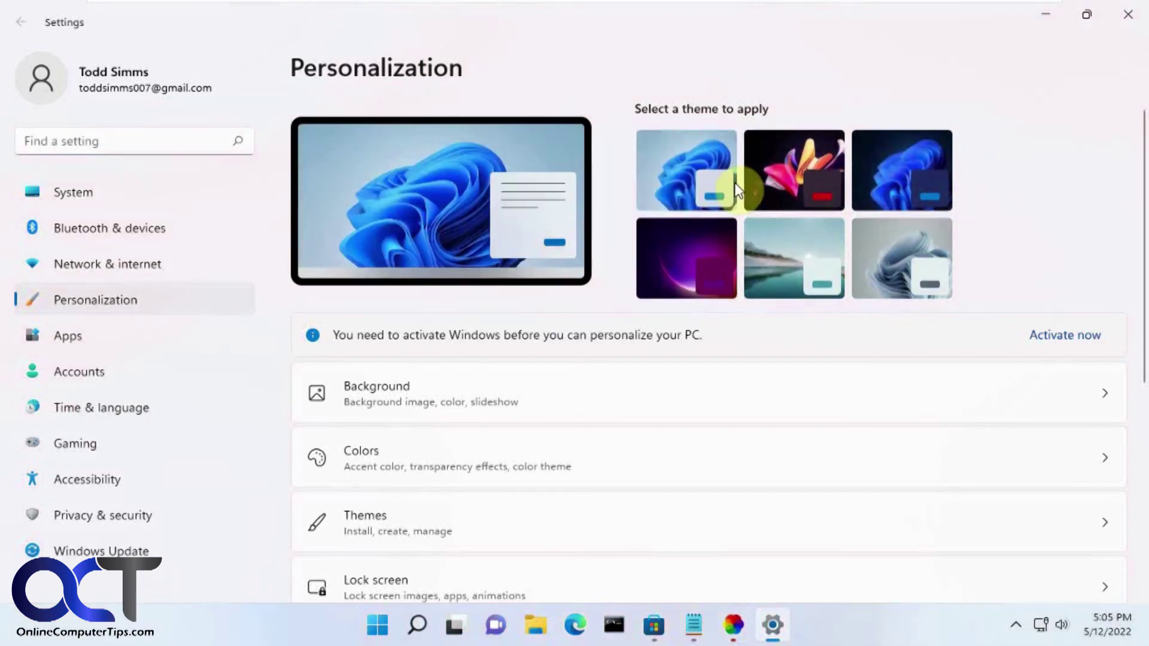
{"action": "left_click", "coordinate": [1051, 15]}
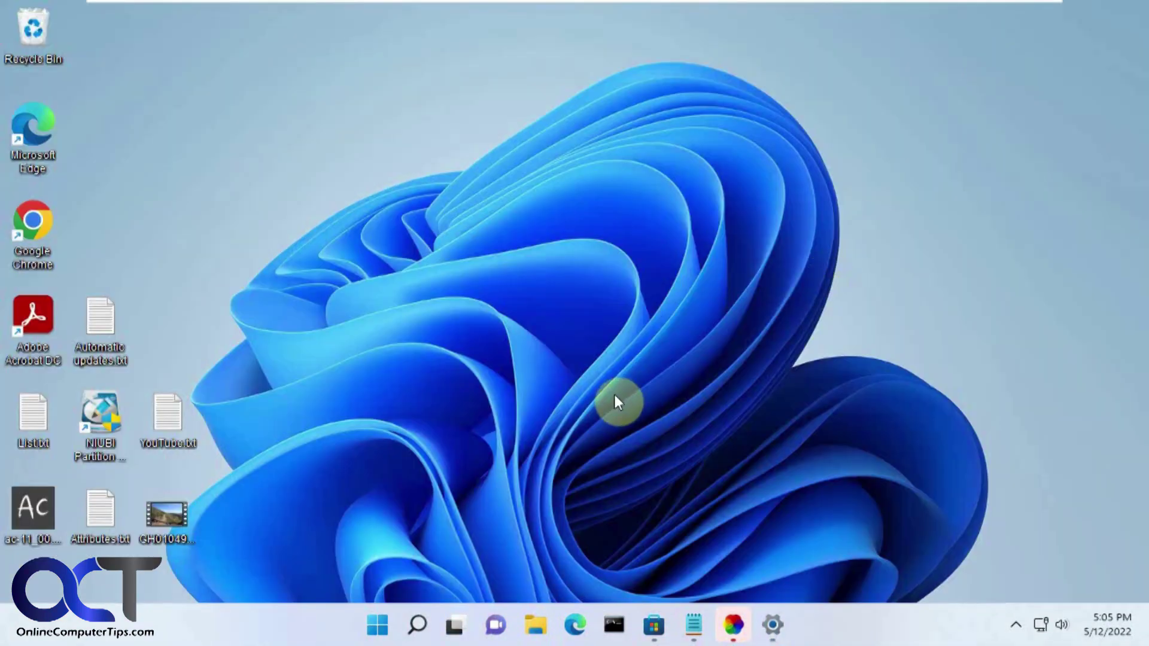
Bring back the Microsoft Store listing for Lively Wallpaper, rated 4.5 from 460 ratings
{"action": "left_click", "coordinate": [654, 625]}
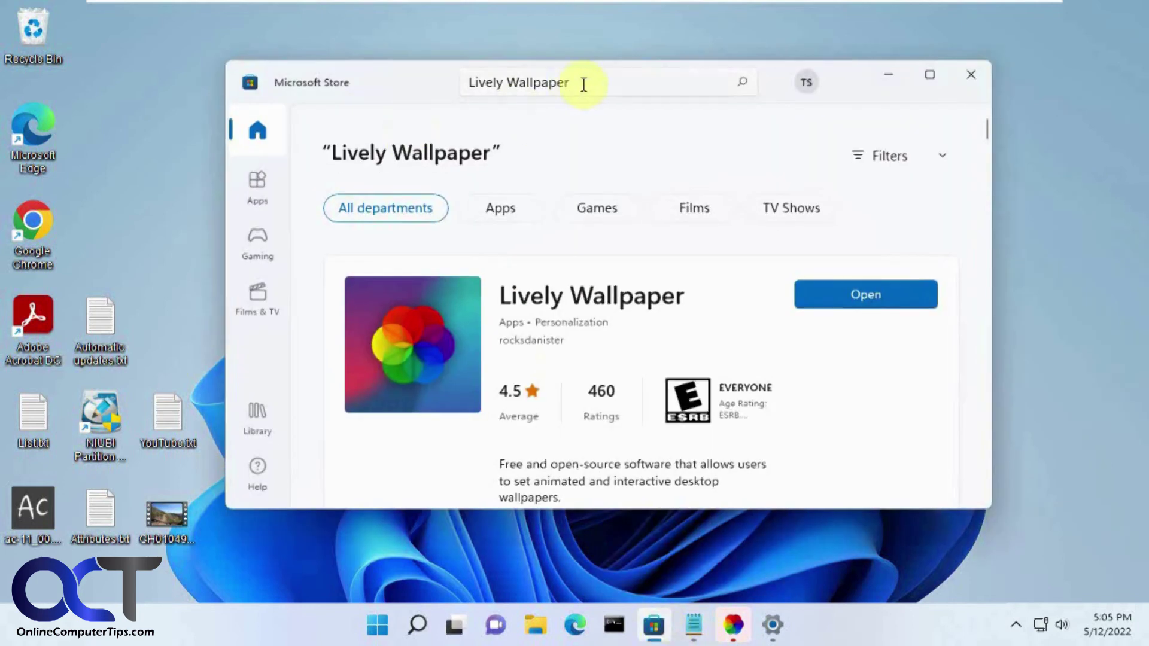